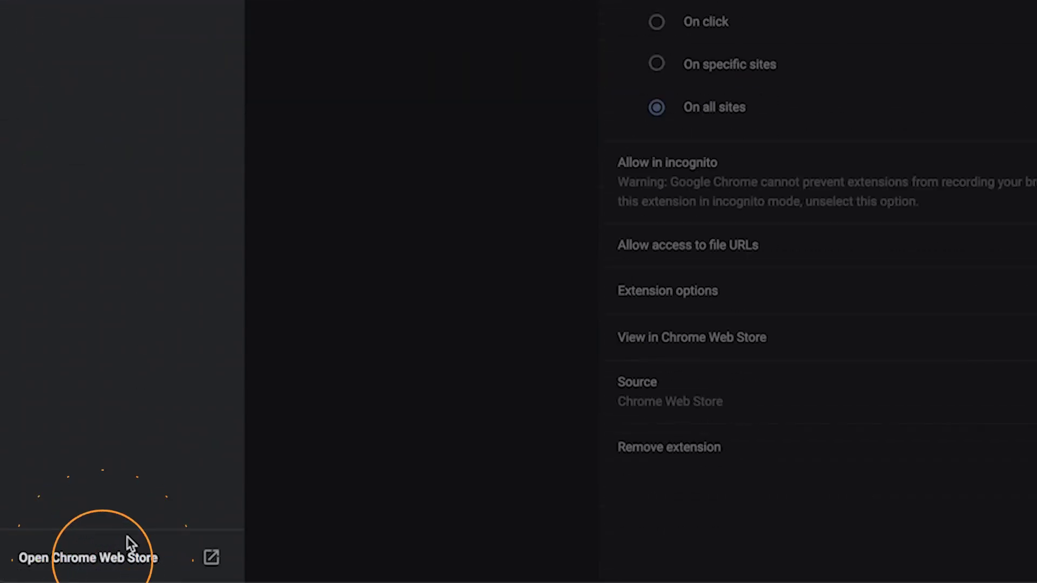
Open the Chrome Web Store and search for "facebook pixel helper".
{"action": "left_click", "coordinate": [128, 539]}
{"action": "left_click", "coordinate": [273, 101]}
{"action": "type", "text": "facebook pixel help"}
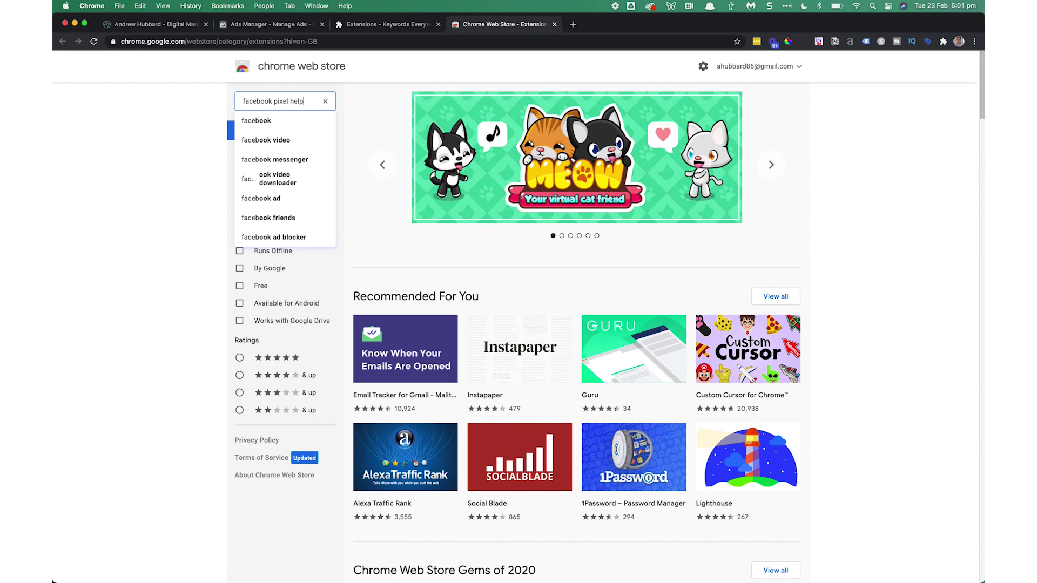
{"action": "type", "text": "er"}
{"action": "key", "text": "Return"}
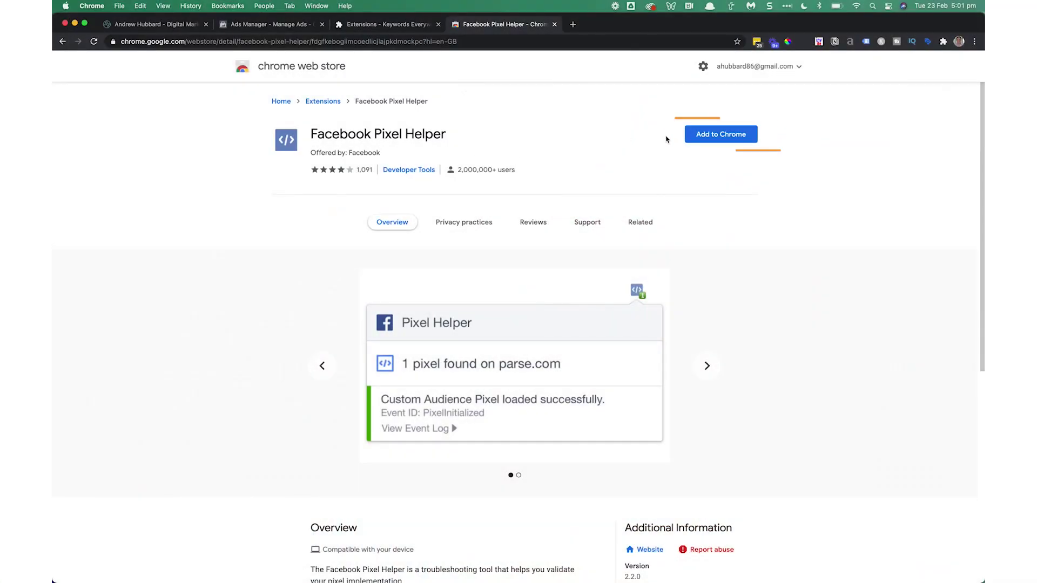
Add the Facebook Pixel Helper extension to Chrome and dismiss the installation notice.
{"action": "left_click", "coordinate": [718, 135]}
{"action": "left_click", "coordinate": [584, 332]}
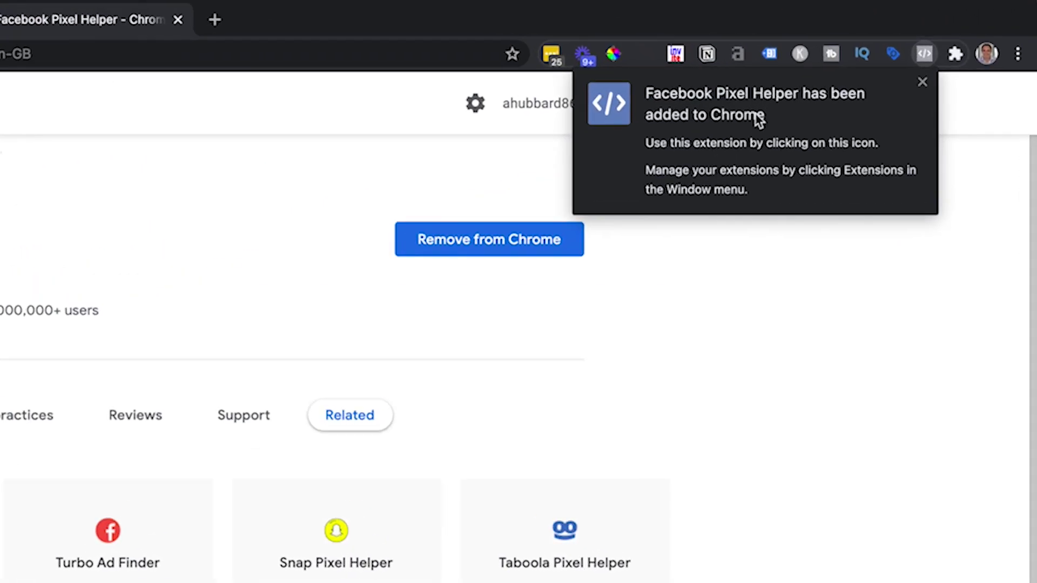
{"action": "left_click", "coordinate": [922, 82]}
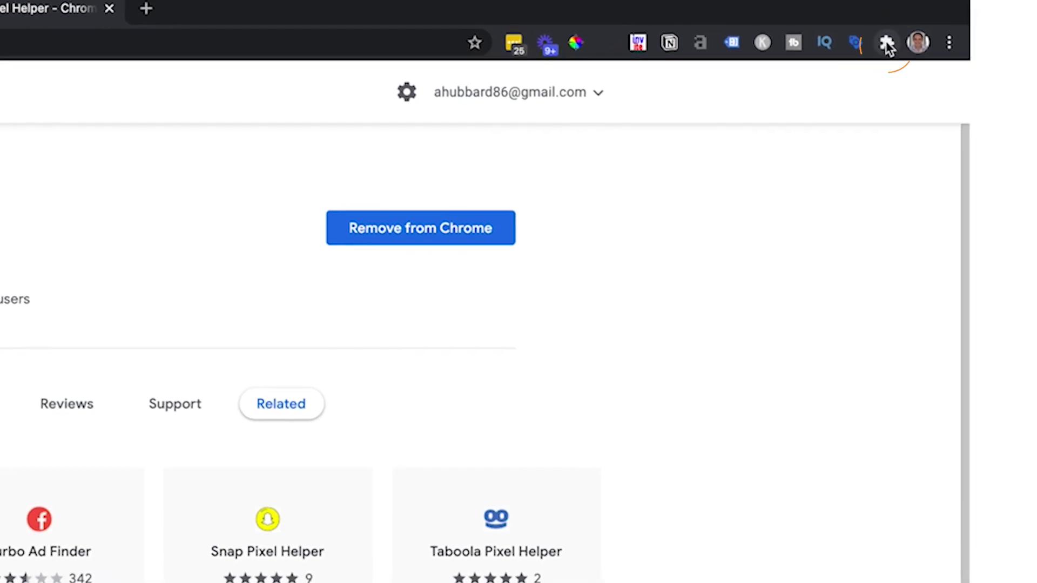
Pin Facebook Pixel Helper to the browser bar and move it to the front of the pinned extensions.
{"action": "left_click", "coordinate": [956, 53]}
{"action": "scroll", "coordinate": [698, 423], "scroll_direction": "down", "scroll_amount": 5}
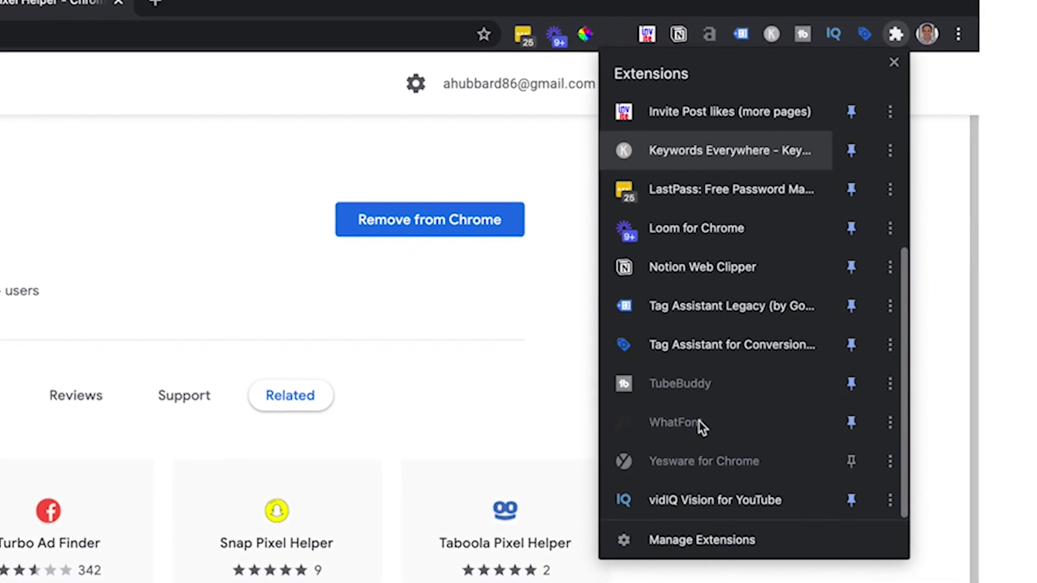
{"action": "scroll", "coordinate": [739, 447], "scroll_direction": "up", "scroll_amount": 5}
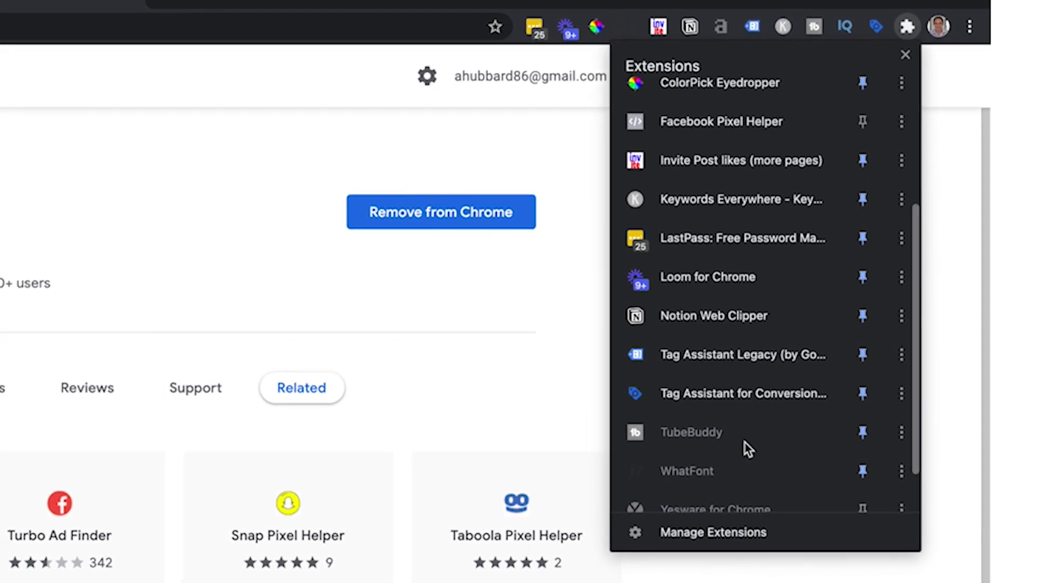
{"action": "scroll", "coordinate": [747, 442], "scroll_direction": "up", "scroll_amount": 1}
{"action": "left_click", "coordinate": [864, 237]}
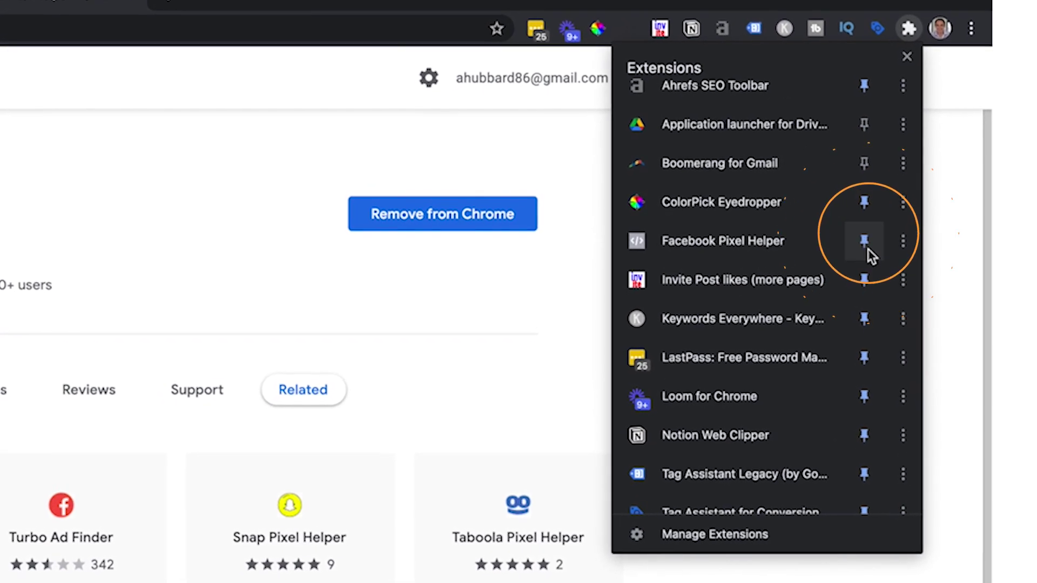
{"action": "left_click_drag", "start_coordinate": [865, 40], "coordinate": [488, 46]}
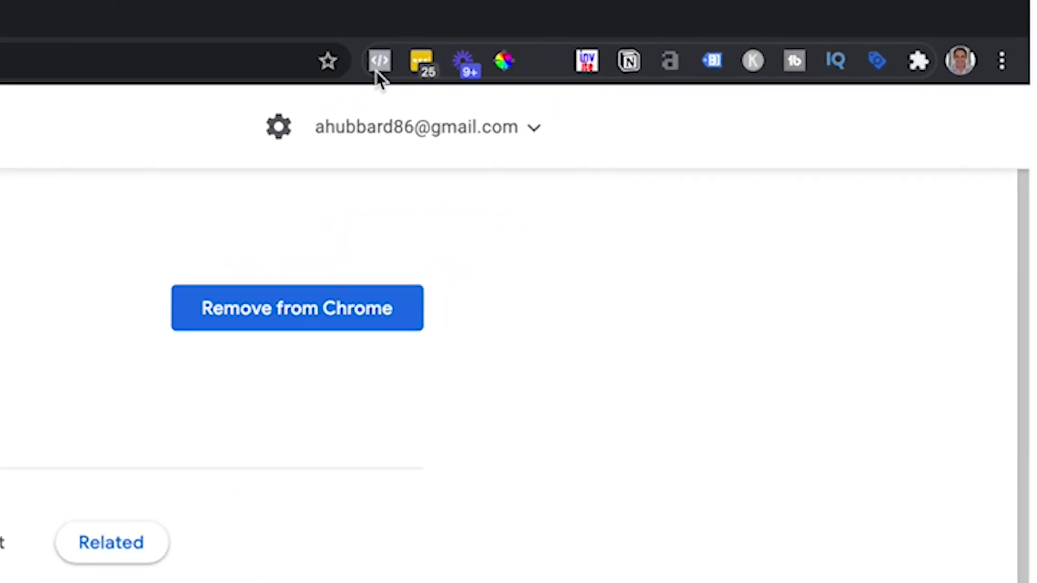
{"action": "left_click", "coordinate": [380, 59]}
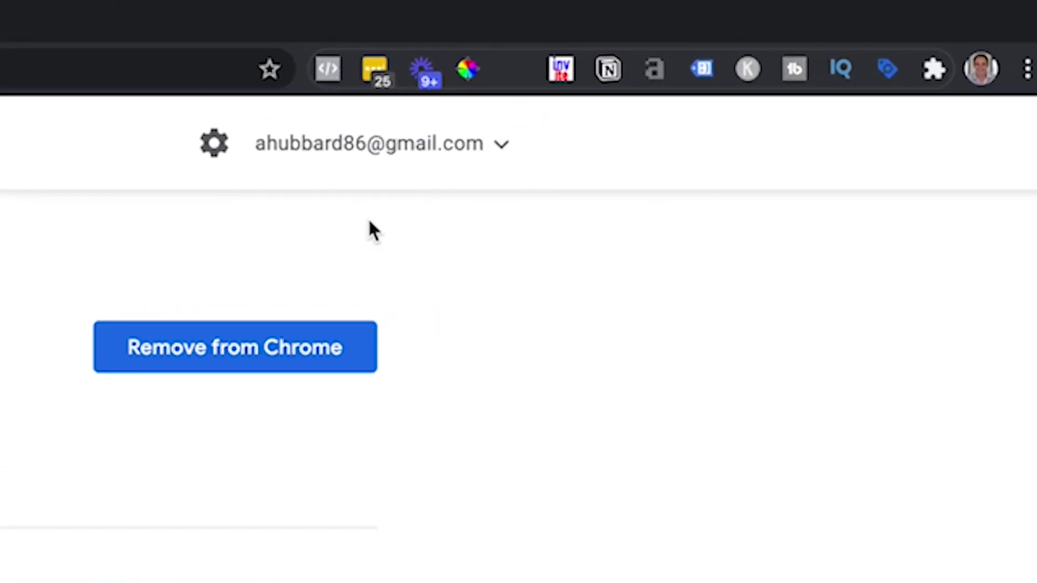
Return to the staging website's homepage, reload it and check it for a pixel with Facebook Pixel Helper.
{"action": "left_click", "coordinate": [135, 21]}
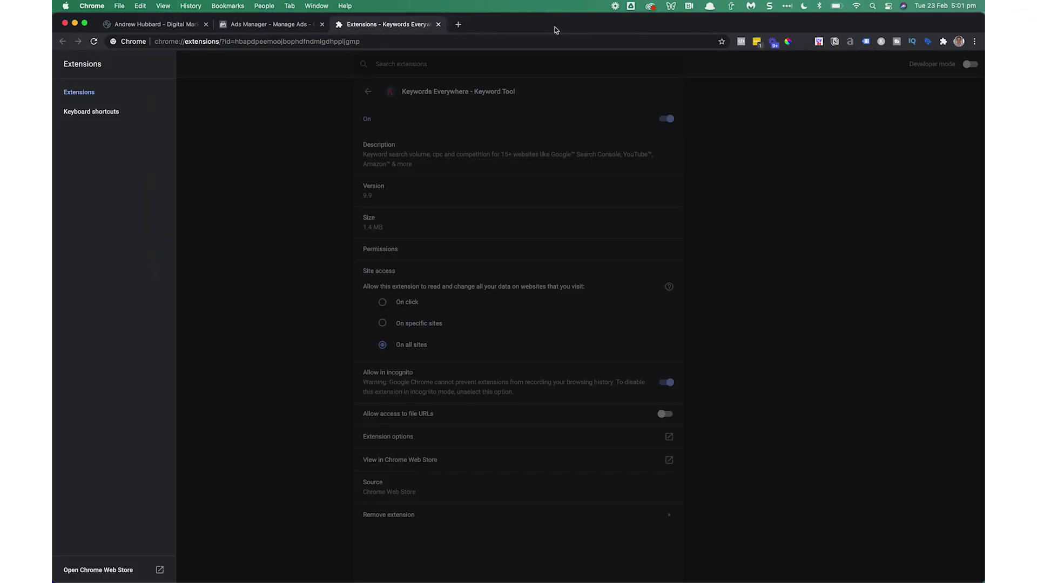
{"action": "left_click", "coordinate": [170, 26]}
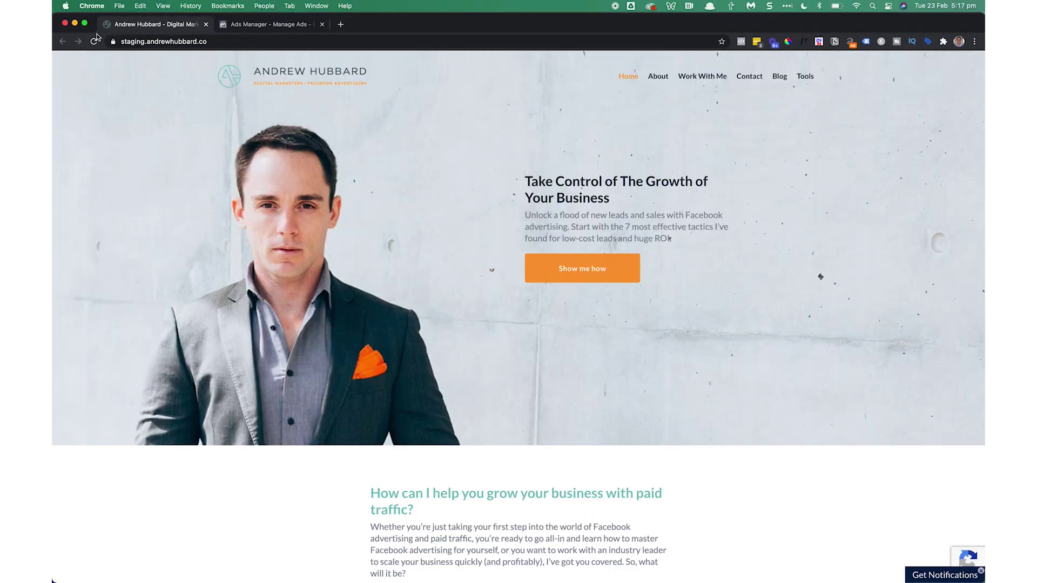
{"action": "left_click", "coordinate": [93, 41]}
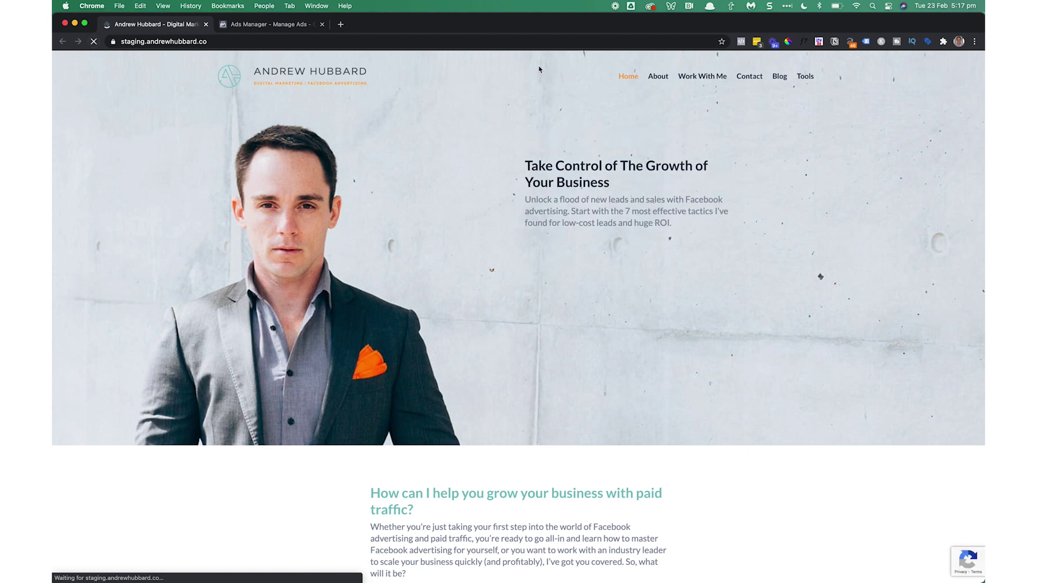
{"action": "left_click", "coordinate": [741, 43]}
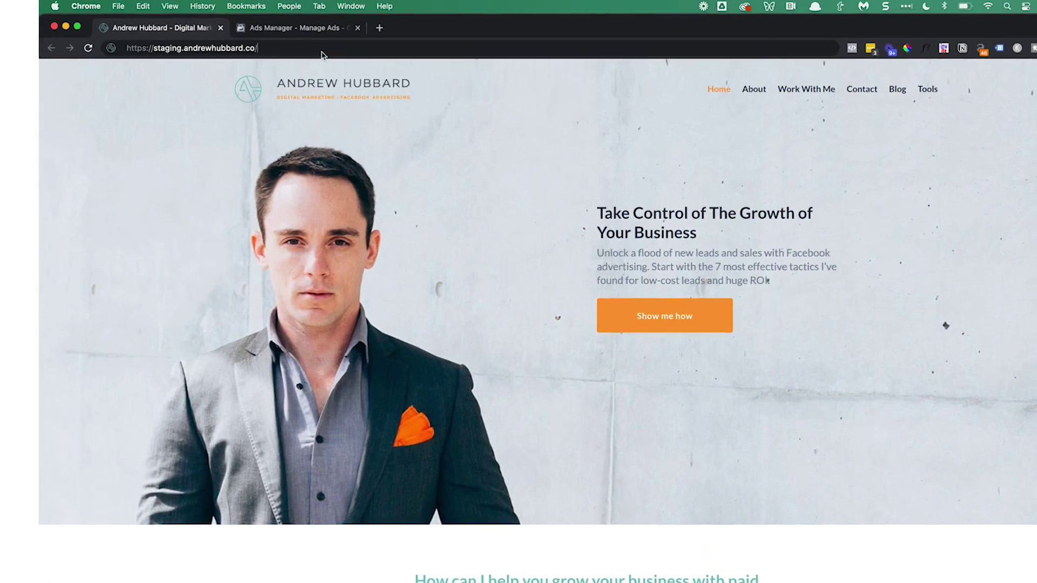
Go to the staging site's /wp-admin address and log in to the WordPress dashboard.
{"action": "type", "text": "/"}
{"action": "type", "text": "wp-admin"}
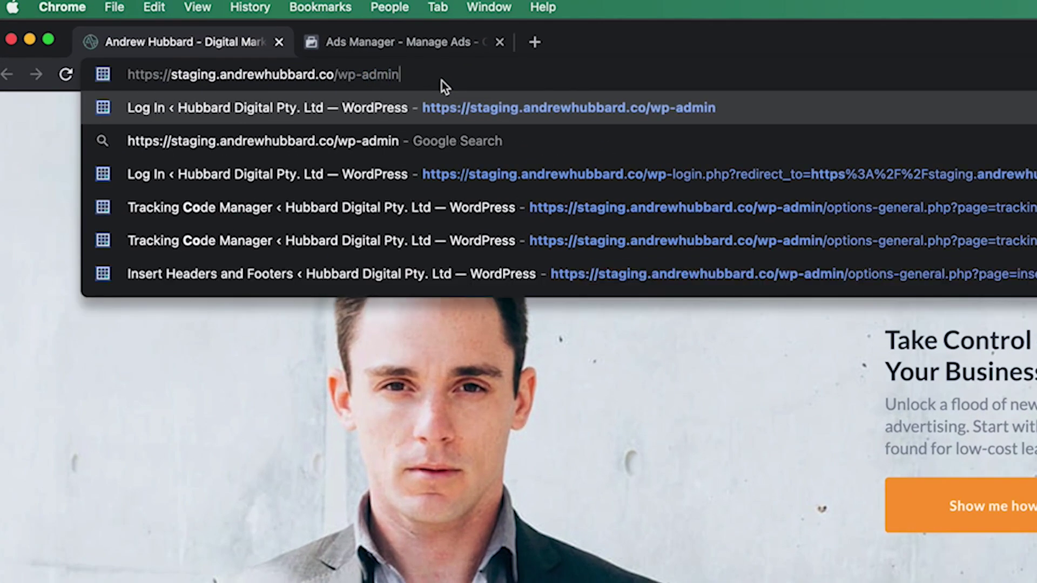
{"action": "key", "text": "Return"}
{"action": "left_click", "coordinate": [568, 280]}
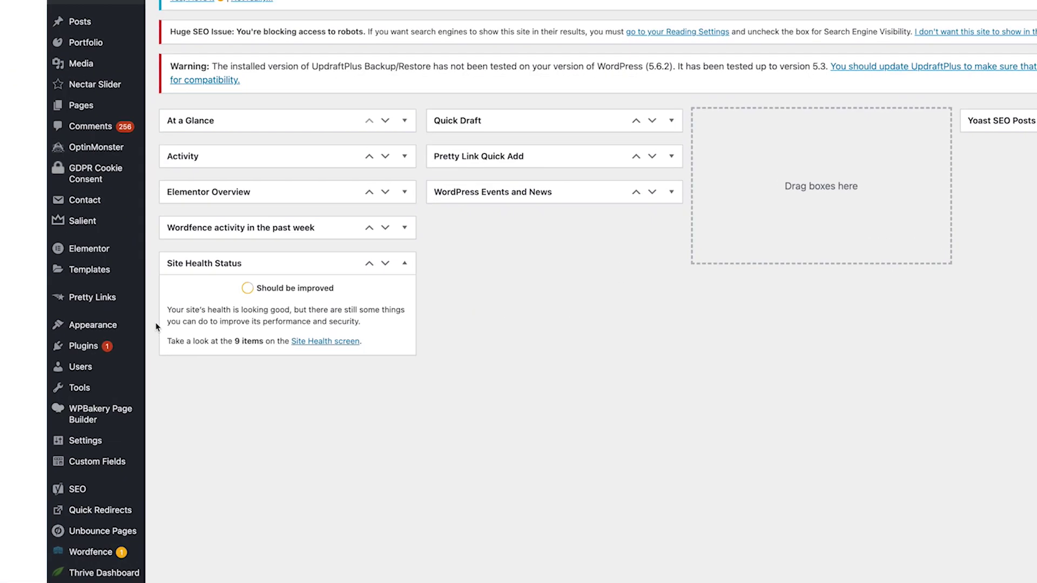
Find the plugin "pixel caffeine" among the new WordPress plugins, install it and activate it.
{"action": "mouse_move", "coordinate": [89, 394]}
{"action": "left_click", "coordinate": [148, 411]}
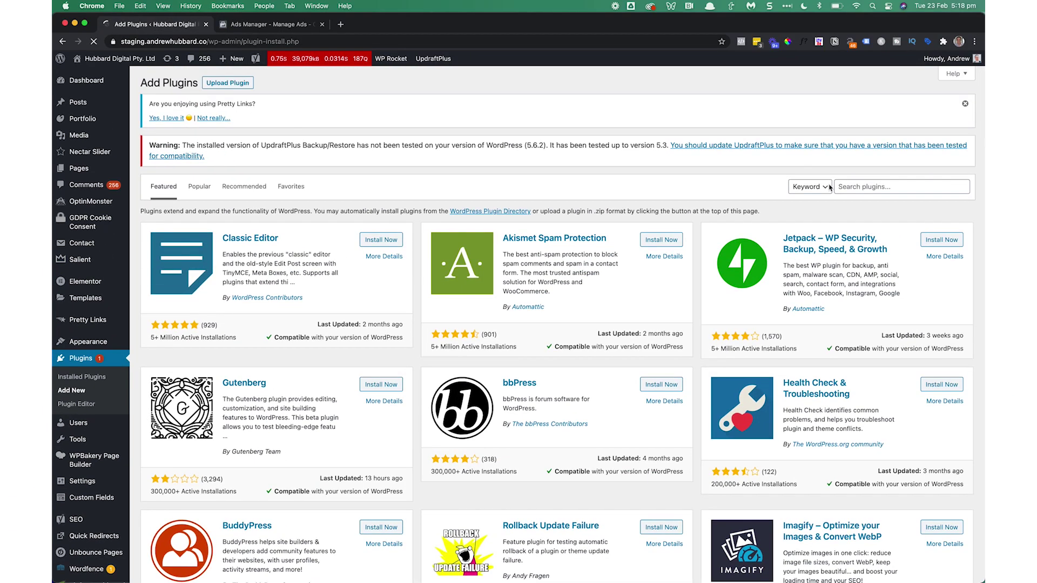
{"action": "left_click", "coordinate": [854, 186]}
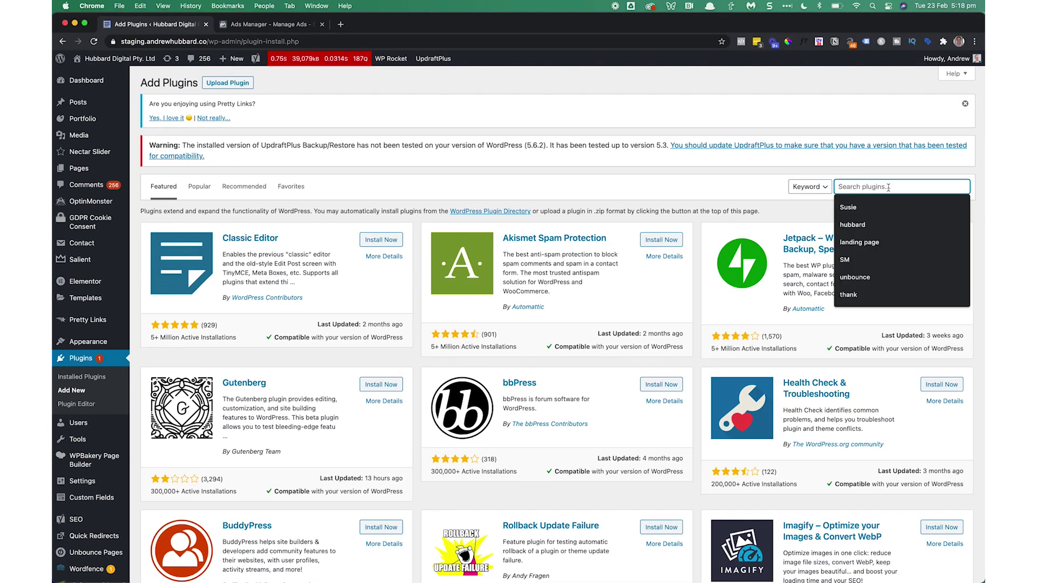
{"action": "type", "text": "pixel caffeine"}
{"action": "key", "text": "Return"}
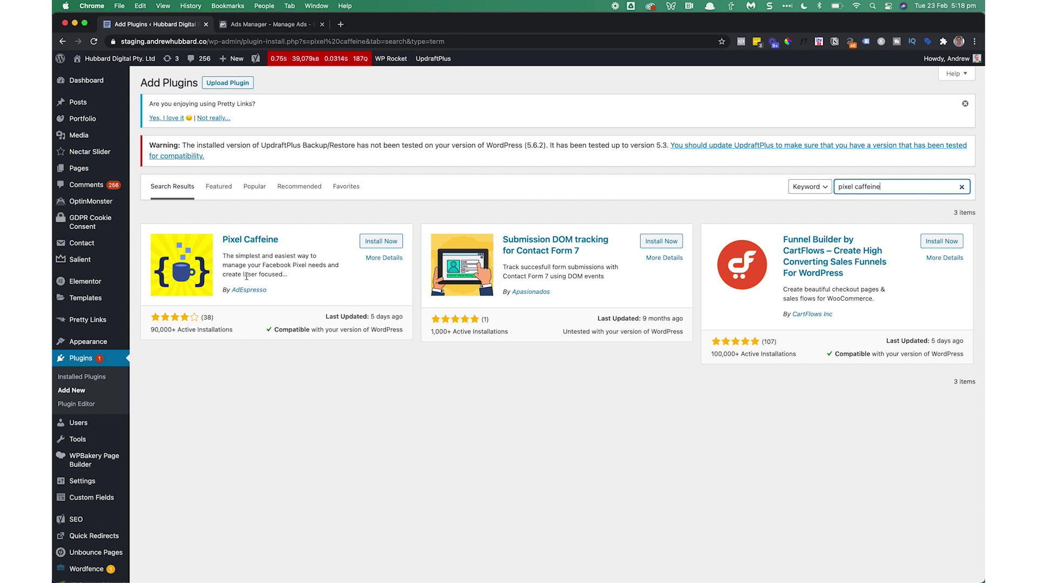
{"action": "left_click", "coordinate": [385, 244]}
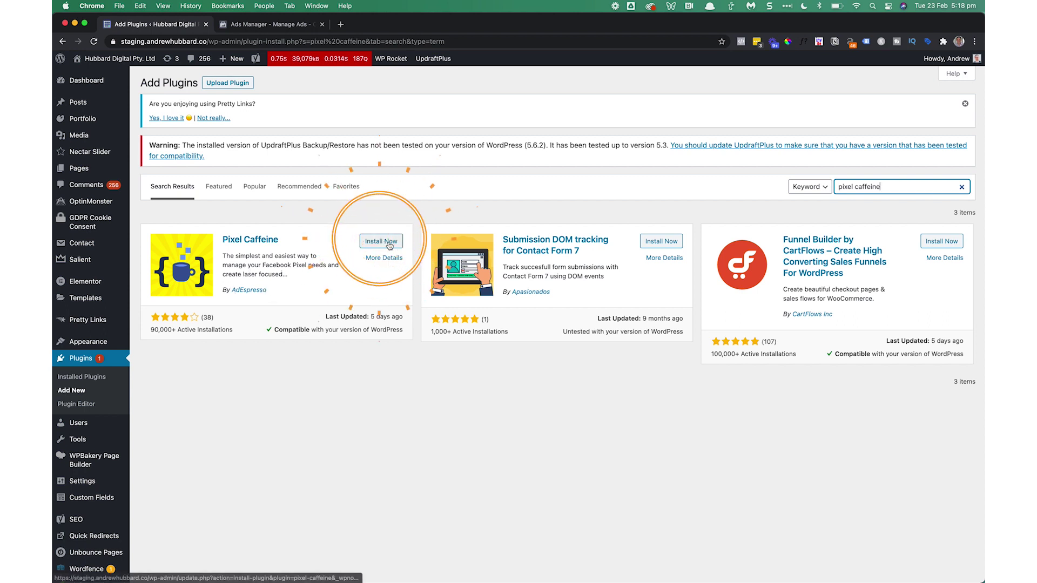
{"action": "left_click", "coordinate": [385, 243]}
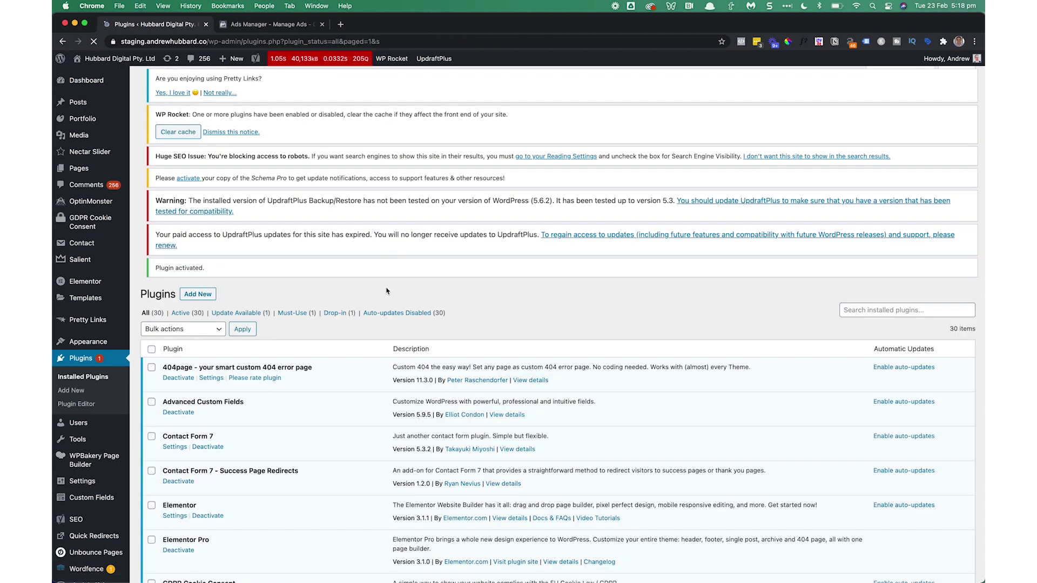
Open the general settings of the Pixel Caffeine plugin.
{"action": "scroll", "coordinate": [386, 291], "scroll_direction": "down", "scroll_amount": 9}
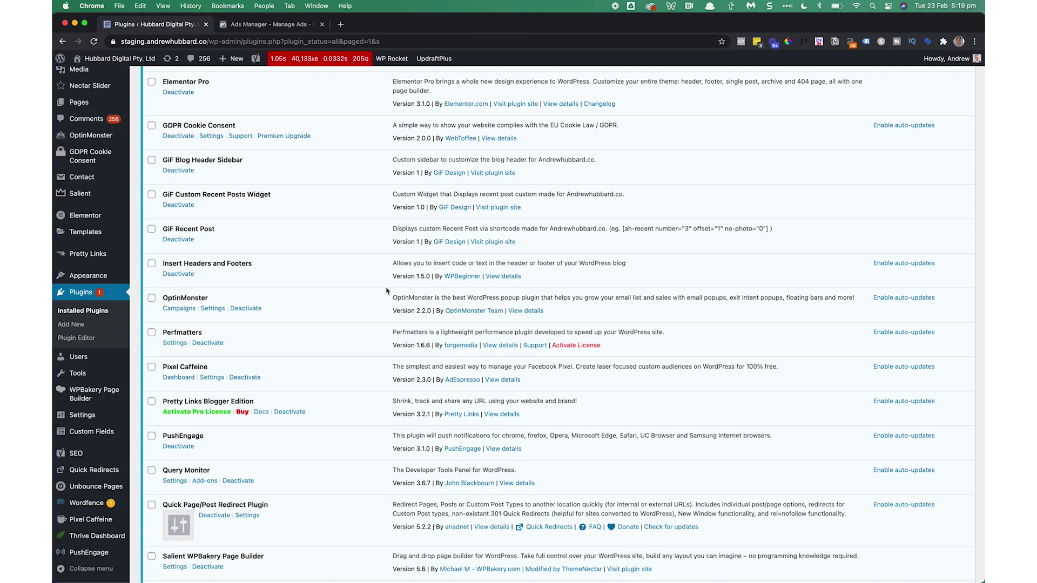
{"action": "scroll", "coordinate": [250, 324], "scroll_direction": "down", "scroll_amount": 1}
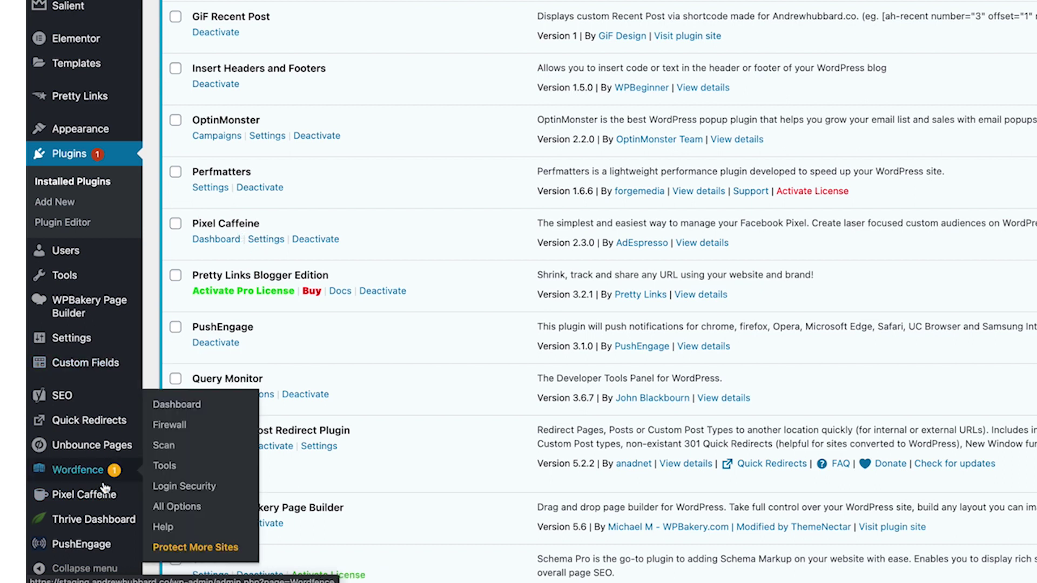
{"action": "left_click", "coordinate": [92, 498]}
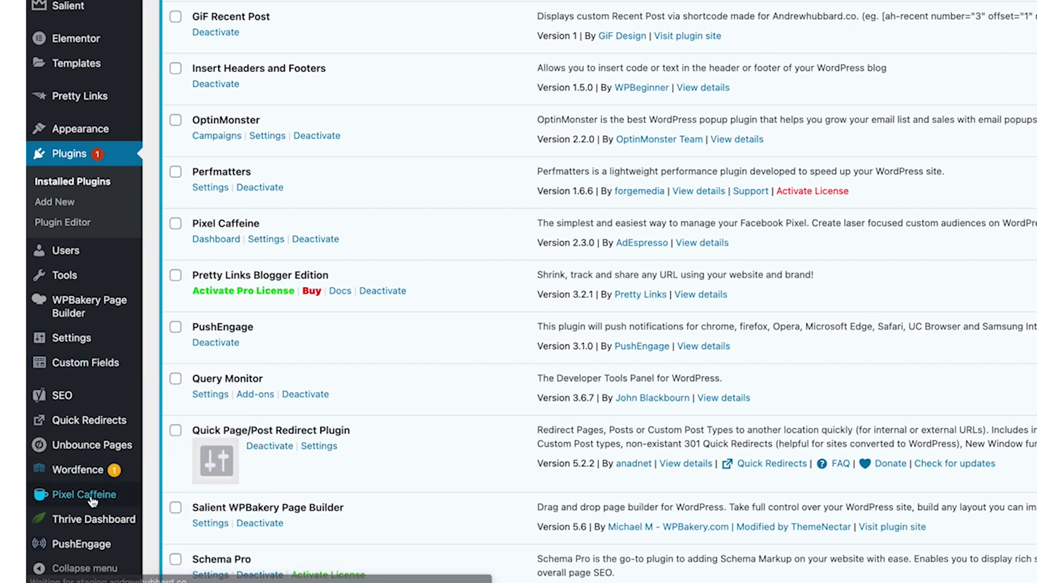
{"action": "left_click", "coordinate": [91, 499]}
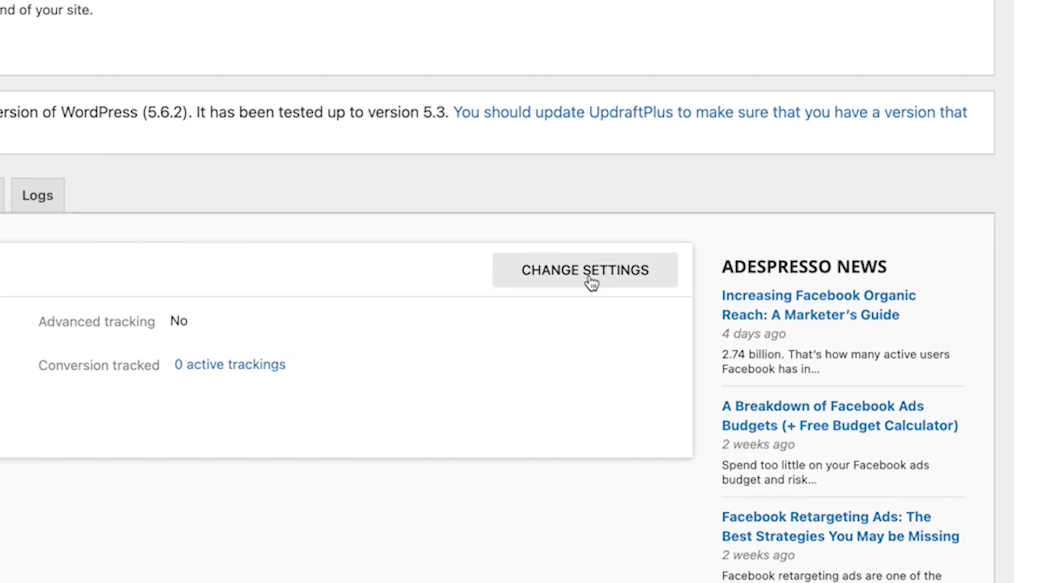
{"action": "left_click", "coordinate": [773, 284]}
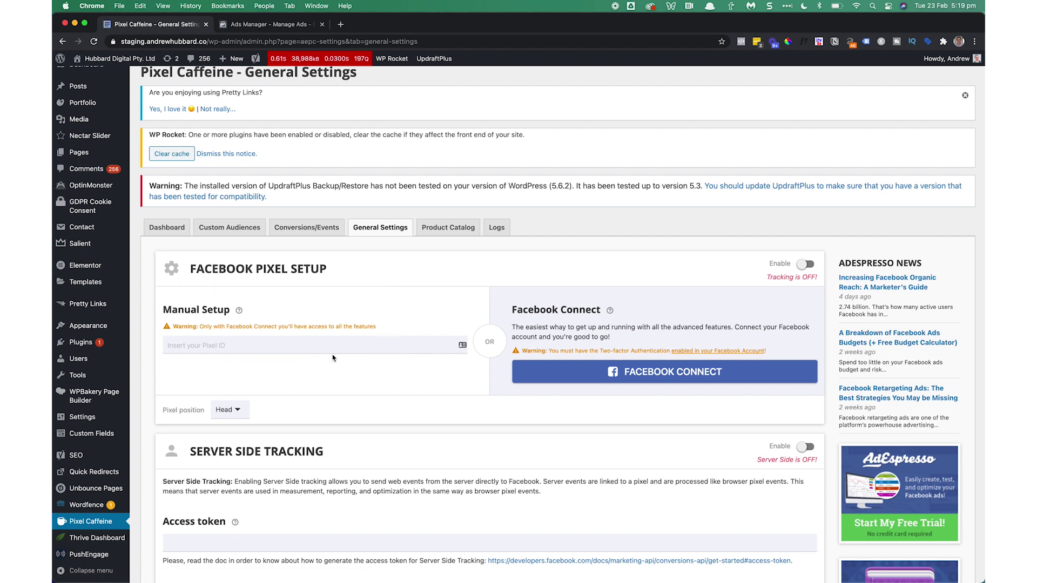
Link Pixel Caffeine through Facebook Connect, selecting the site owner's ad account and matching pixel, and apply the selection.
{"action": "left_click", "coordinate": [640, 375]}
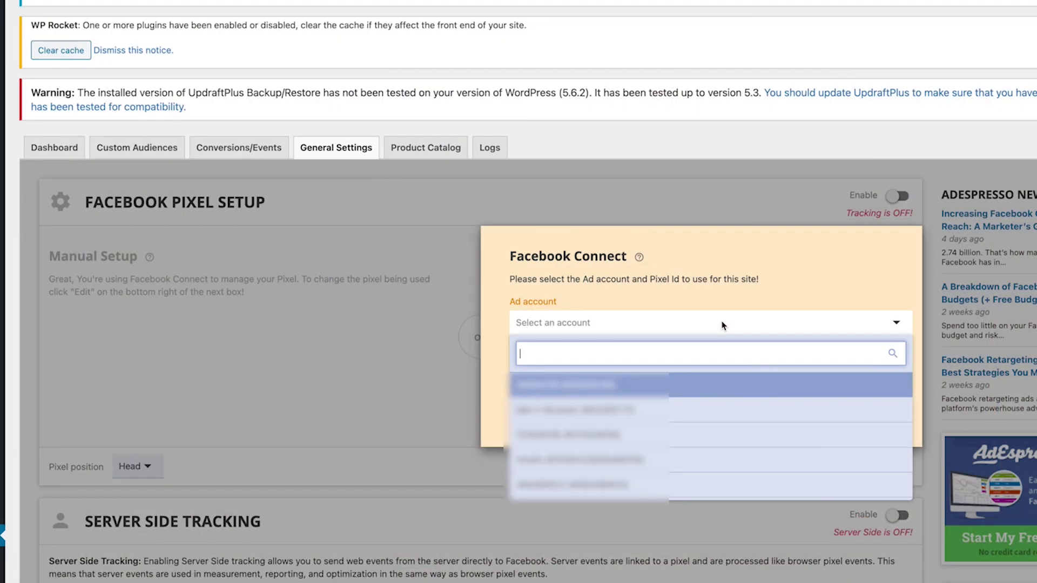
{"action": "type", "text": "andy"}
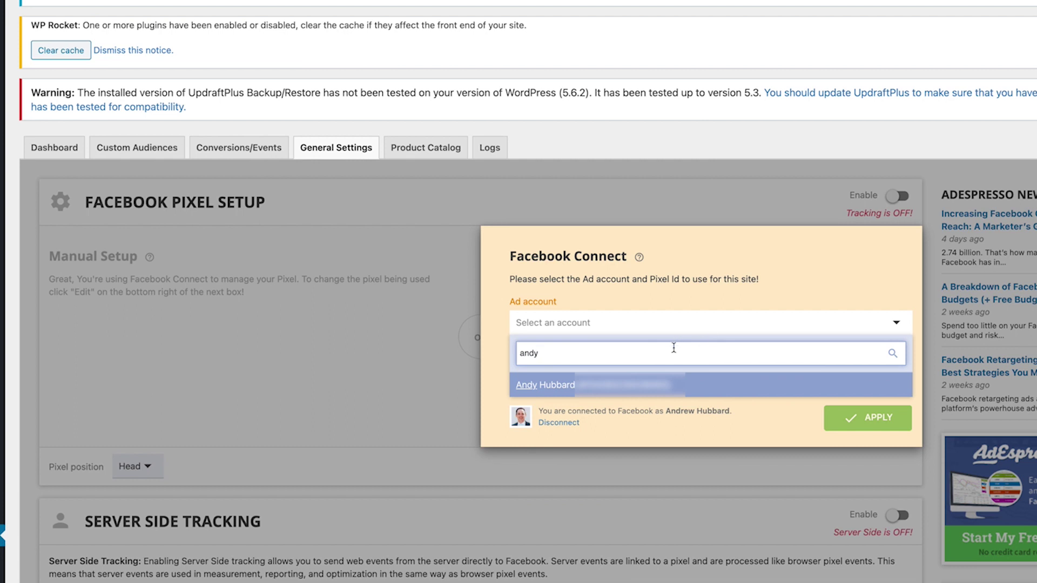
{"action": "left_click", "coordinate": [664, 388]}
{"action": "left_click", "coordinate": [665, 385]}
{"action": "left_click", "coordinate": [647, 444]}
{"action": "left_click", "coordinate": [869, 429]}
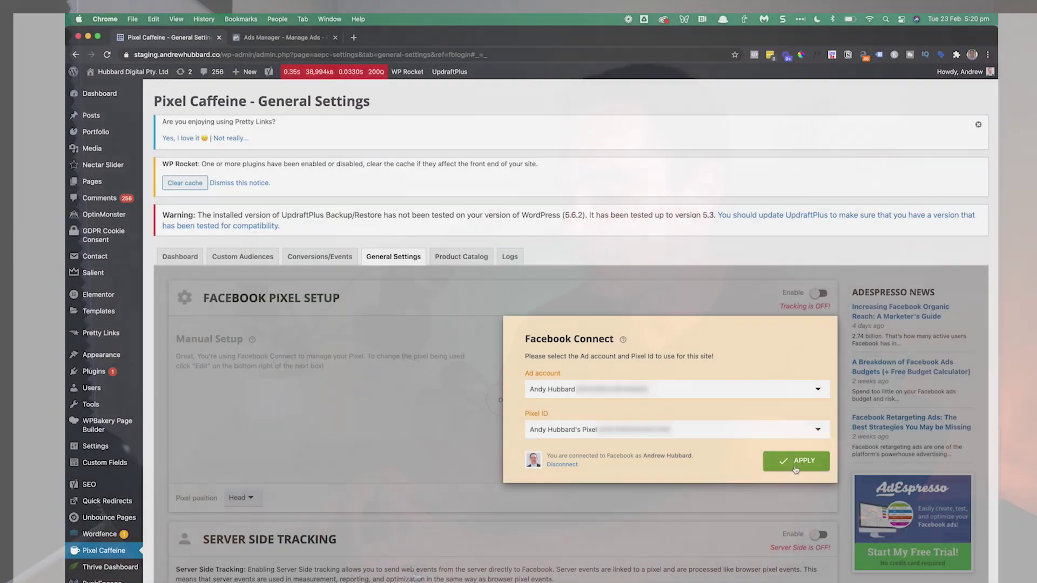
{"action": "left_click", "coordinate": [796, 469]}
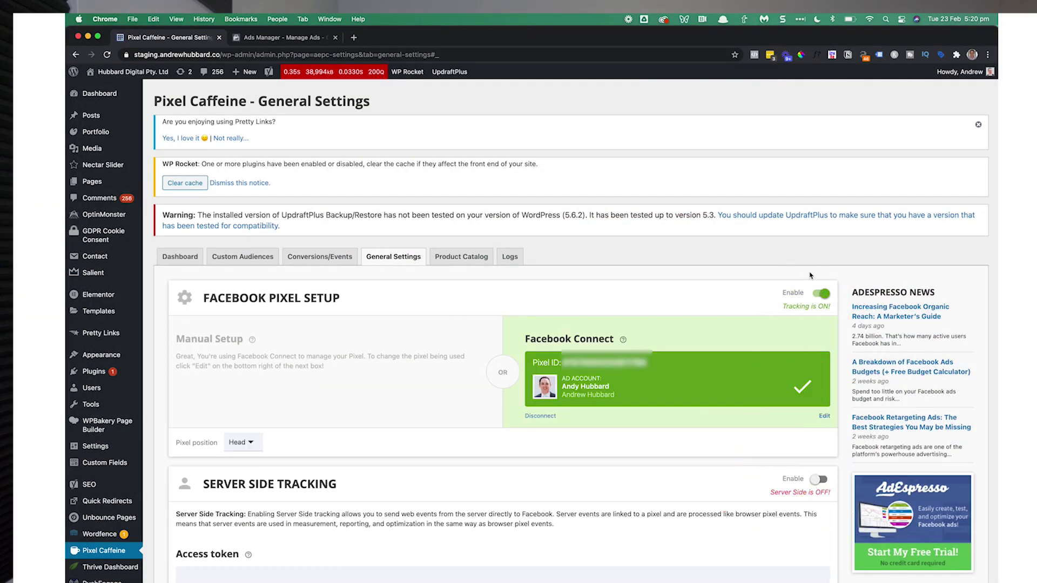
Enable Server Side Tracking in the Pixel Caffeine general settings.
{"action": "scroll", "coordinate": [747, 400], "scroll_direction": "down", "scroll_amount": 3}
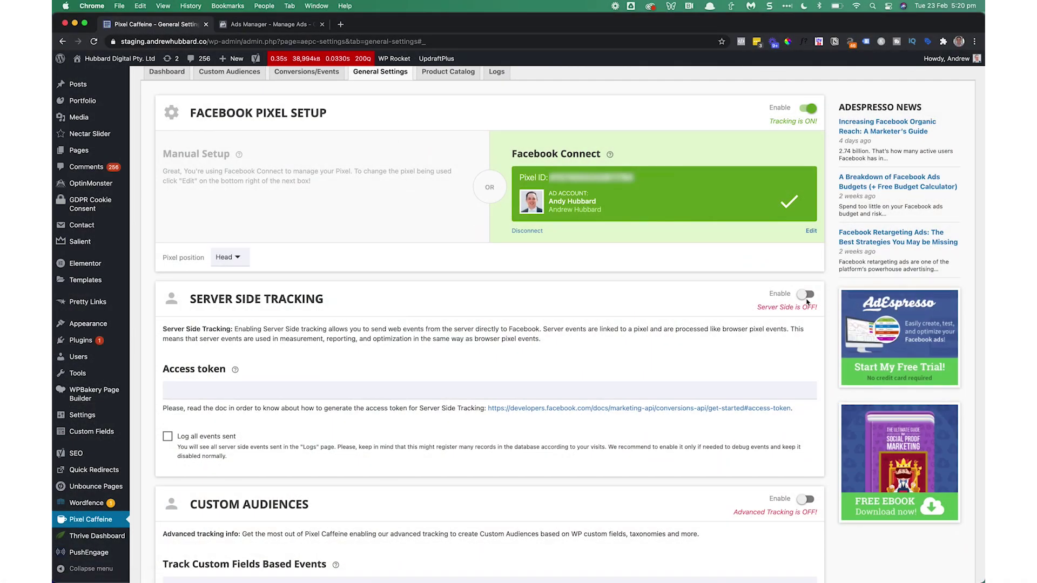
{"action": "left_click", "coordinate": [807, 298]}
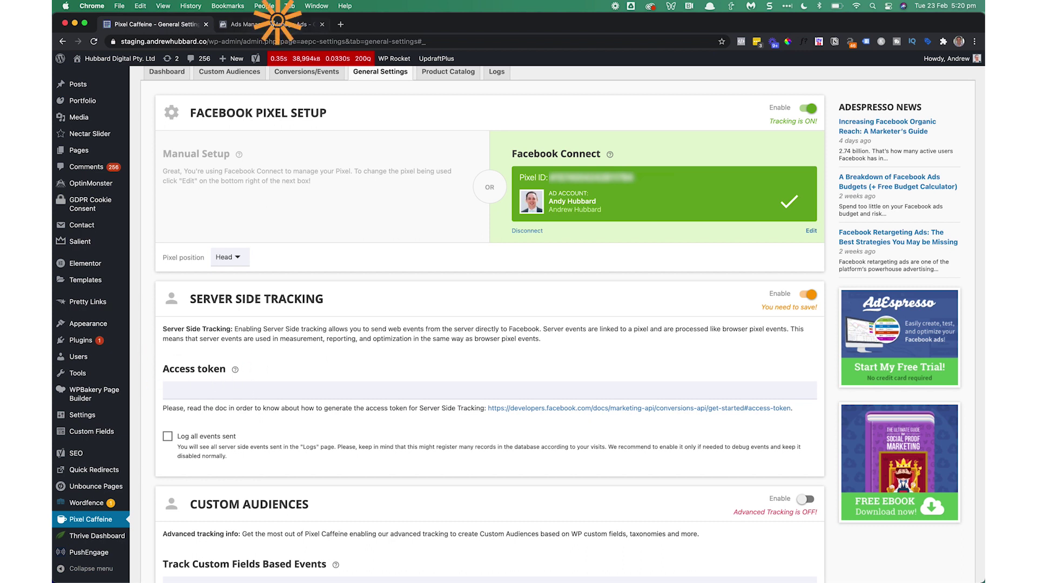
Switch to Facebook Ads Manager and open the pixel's Implementations page in Events Manager.
{"action": "left_click", "coordinate": [273, 24]}
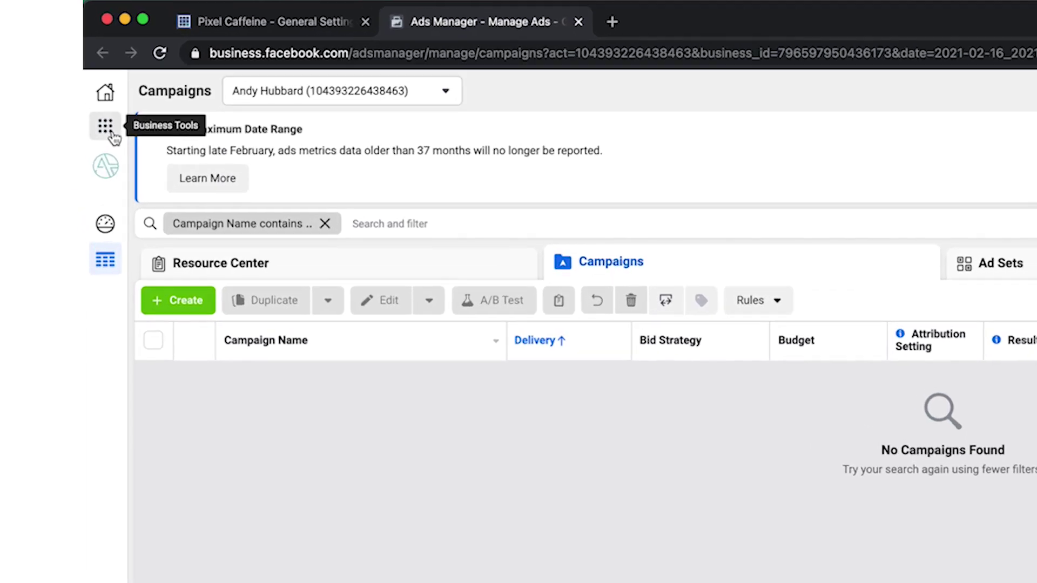
{"action": "left_click", "coordinate": [64, 81]}
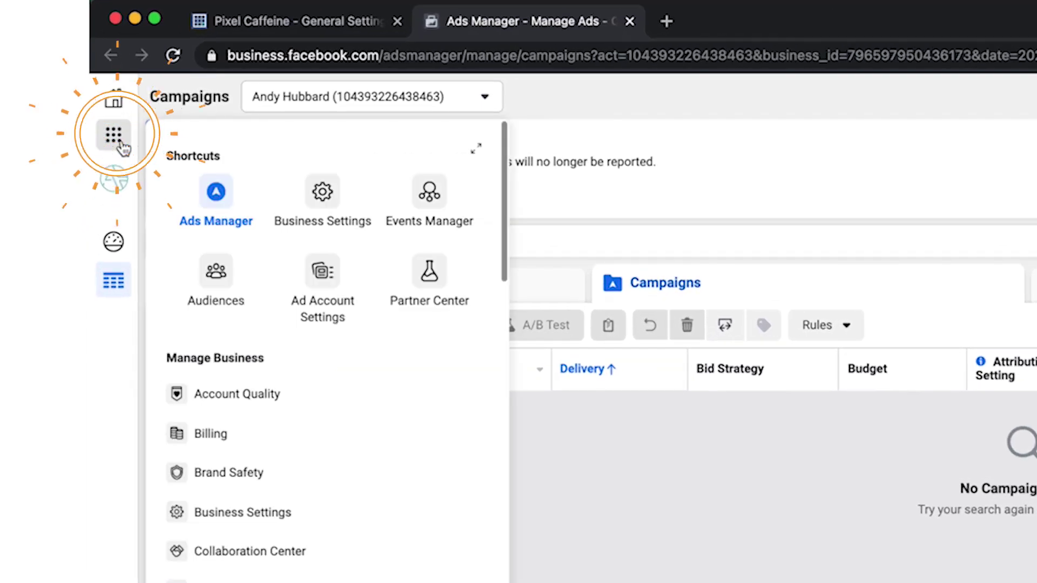
{"action": "left_click", "coordinate": [429, 191]}
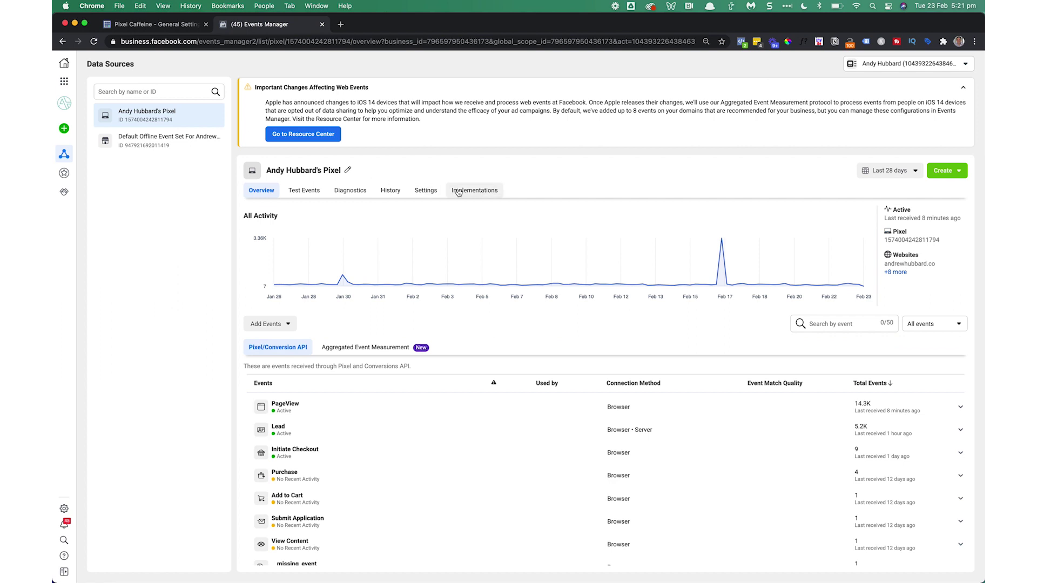
{"action": "left_click", "coordinate": [480, 193]}
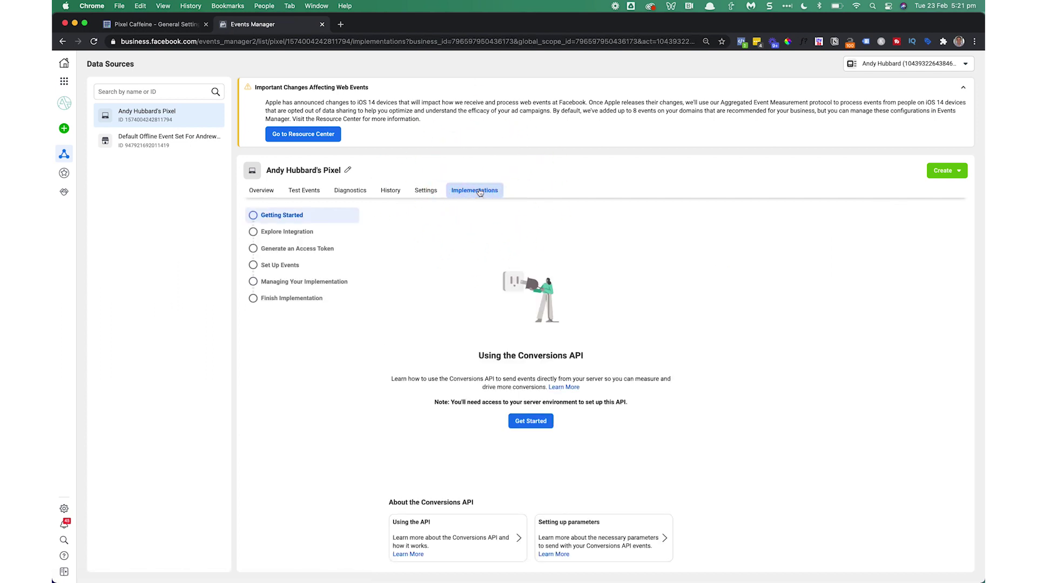
Generate a Conversions API access token for the pixel and copy it to the clipboard.
{"action": "scroll", "coordinate": [485, 312], "scroll_direction": "down", "scroll_amount": 5}
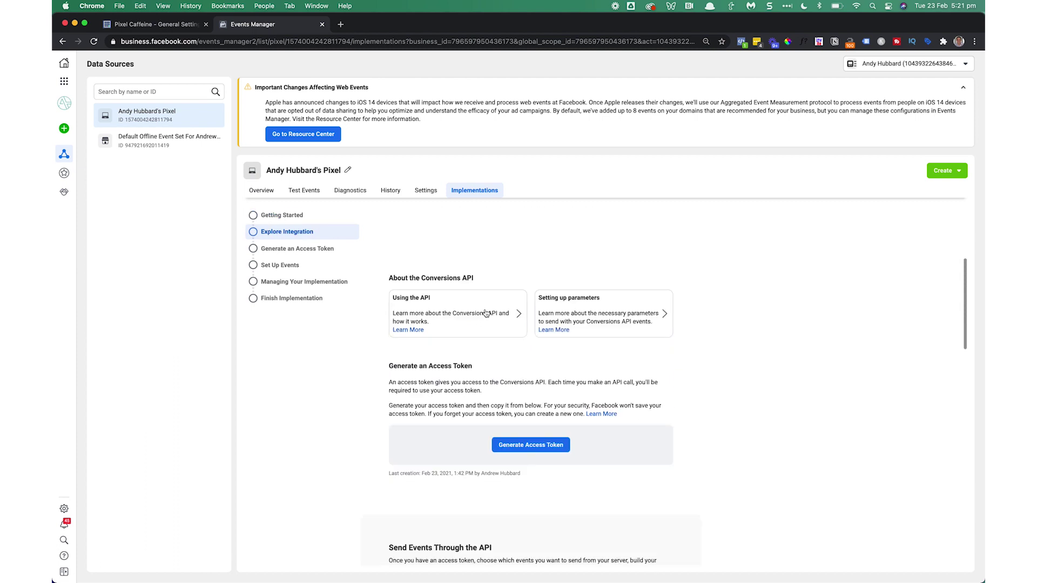
{"action": "left_click", "coordinate": [519, 383]}
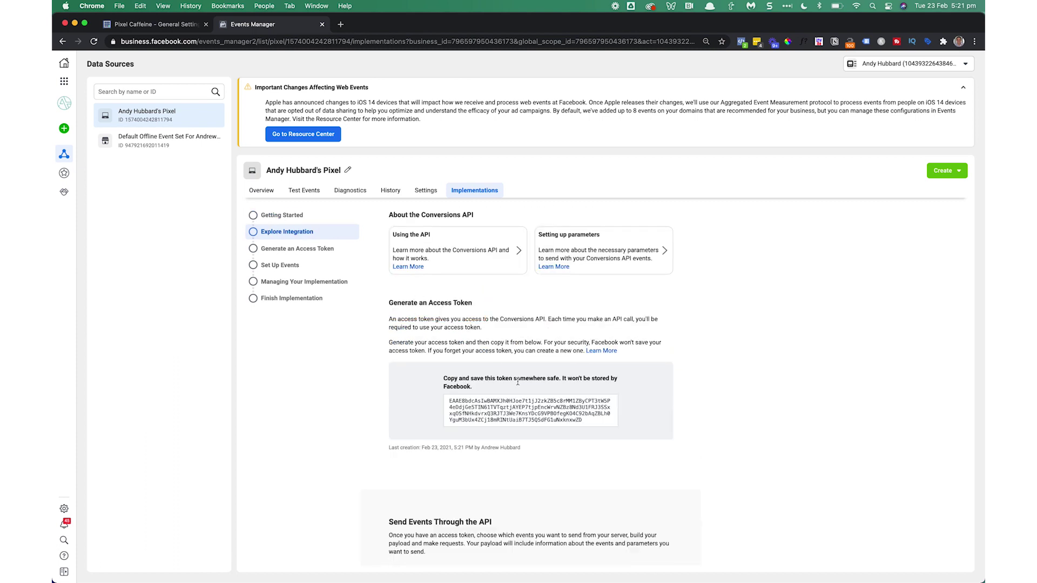
{"action": "left_click", "coordinate": [516, 408]}
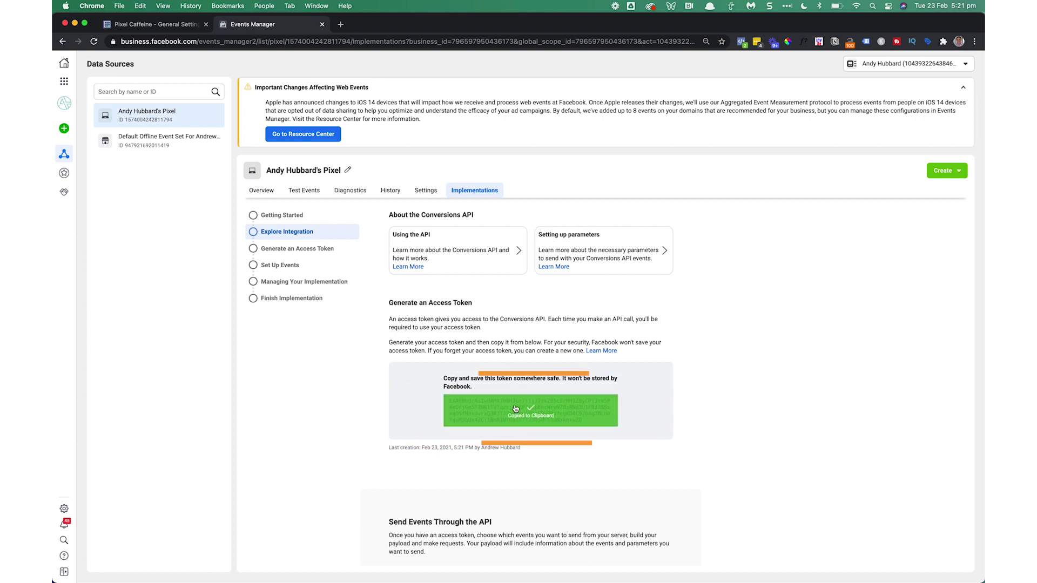
Switch to Pixel Caffeine and paste the access token into the Server Side Tracking section.
{"action": "left_click", "coordinate": [178, 26]}
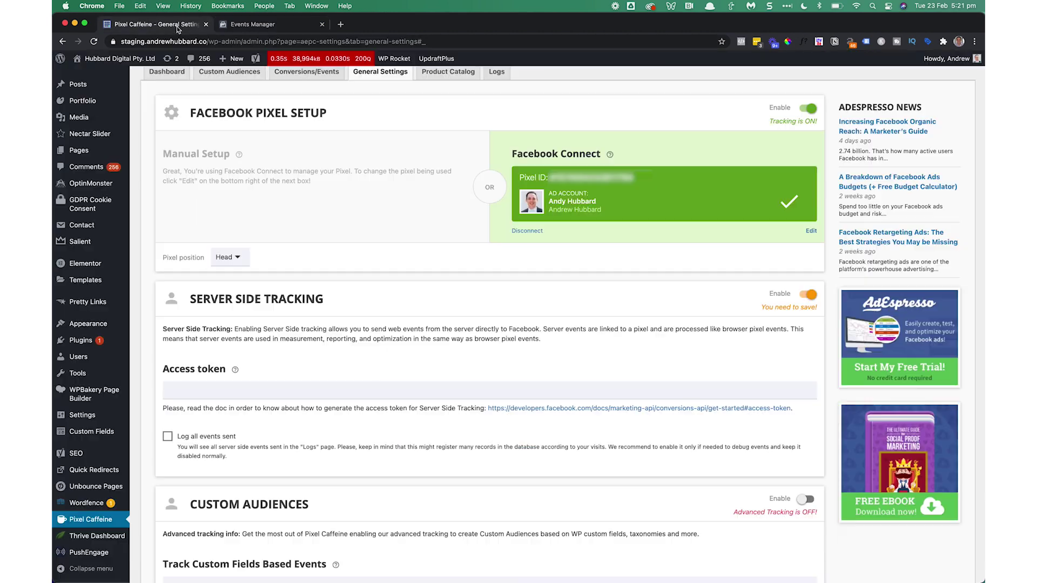
{"action": "left_click", "coordinate": [212, 386]}
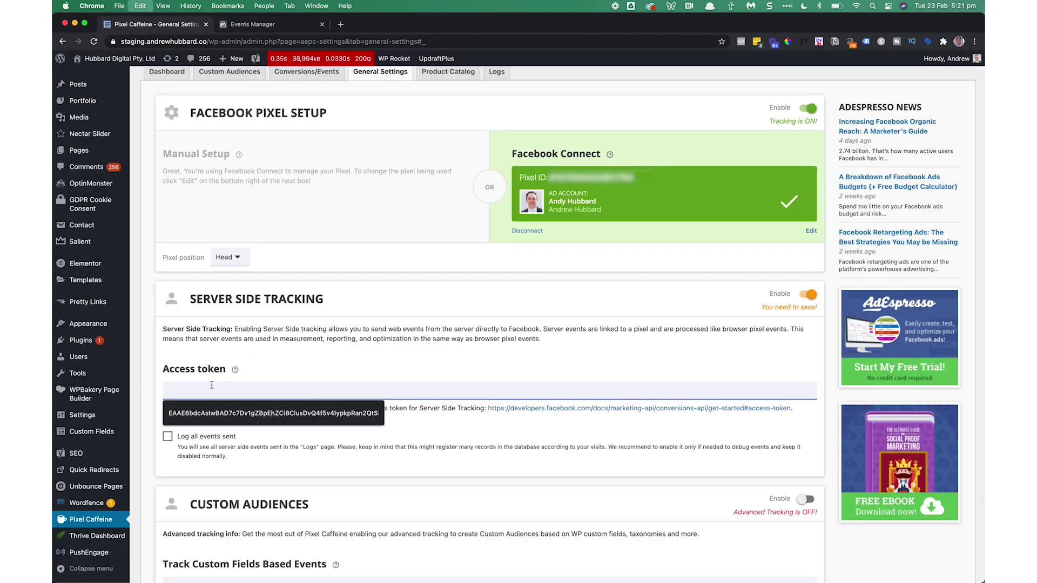
{"action": "key", "text": "super+v"}
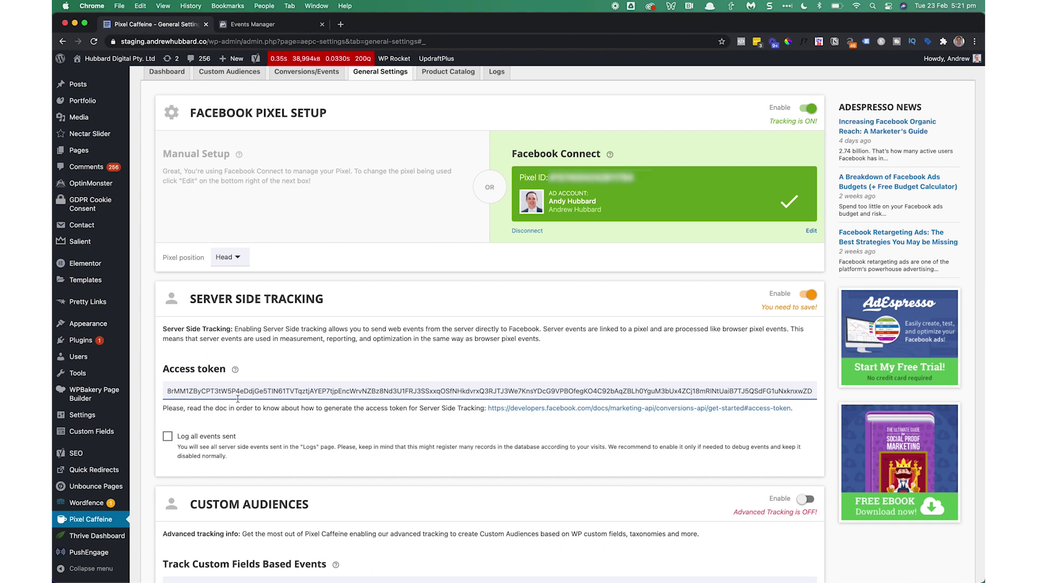
{"action": "scroll", "coordinate": [324, 421], "scroll_direction": "down", "scroll_amount": 1}
{"action": "left_click", "coordinate": [476, 304]}
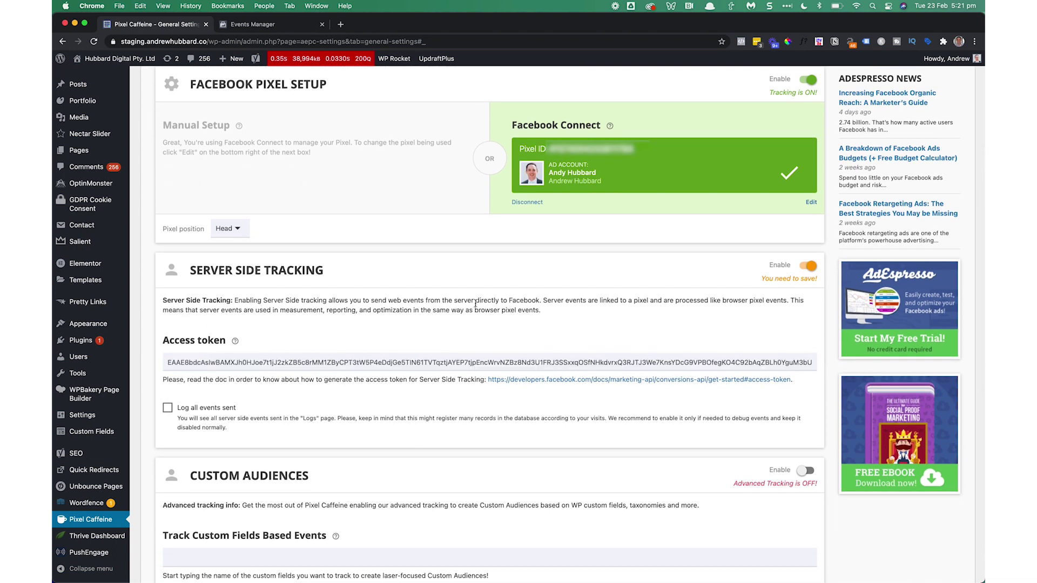
Save the Pixel Caffeine general settings and review the saved sections.
{"action": "scroll", "coordinate": [476, 304], "scroll_direction": "down", "scroll_amount": 10}
{"action": "scroll", "coordinate": [475, 307], "scroll_direction": "down", "scroll_amount": 2}
{"action": "left_click", "coordinate": [228, 516]}
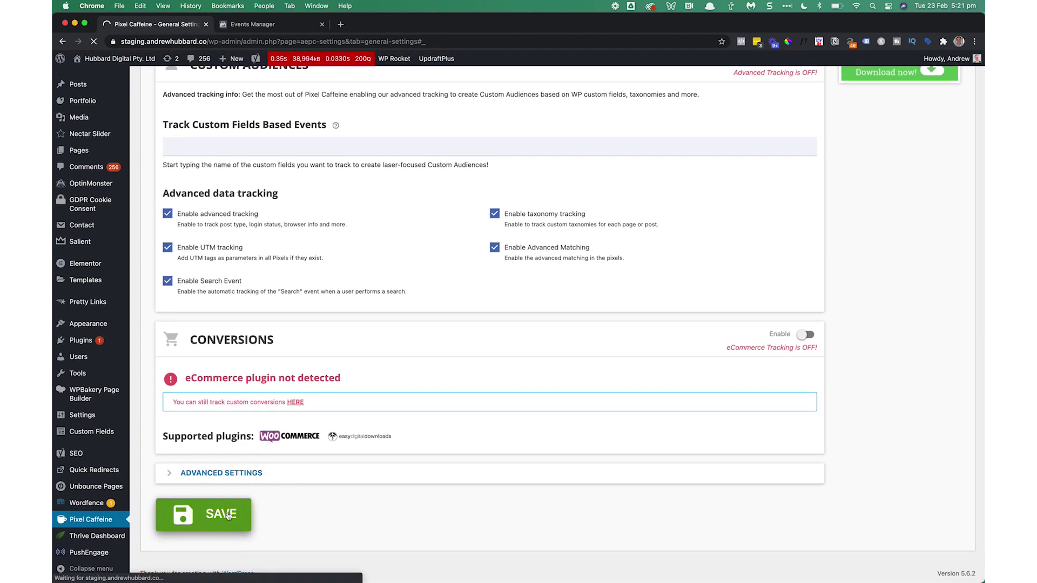
{"action": "scroll", "coordinate": [310, 446], "scroll_direction": "down", "scroll_amount": 6}
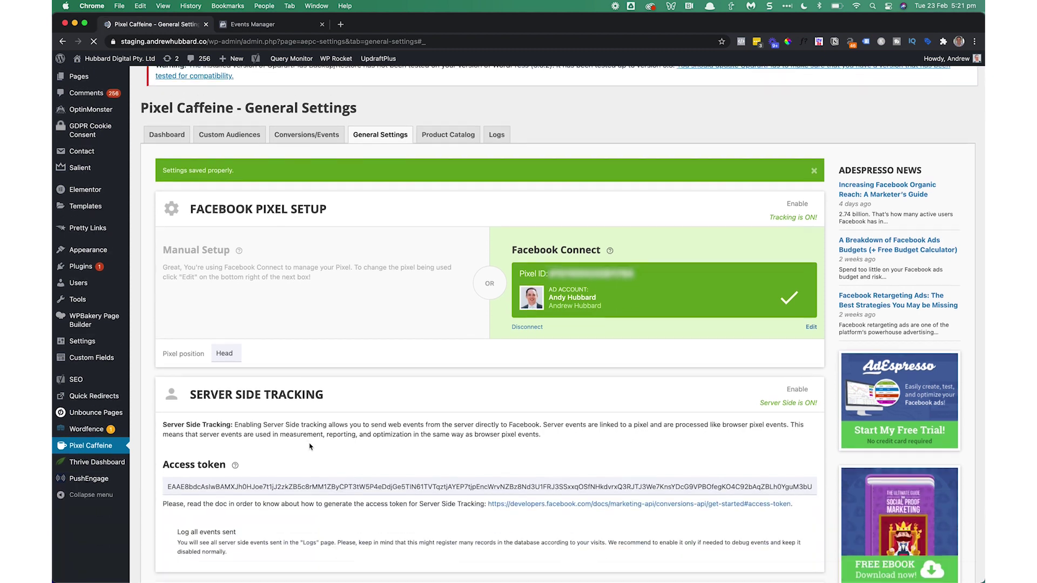
{"action": "scroll", "coordinate": [310, 446], "scroll_direction": "down", "scroll_amount": 2}
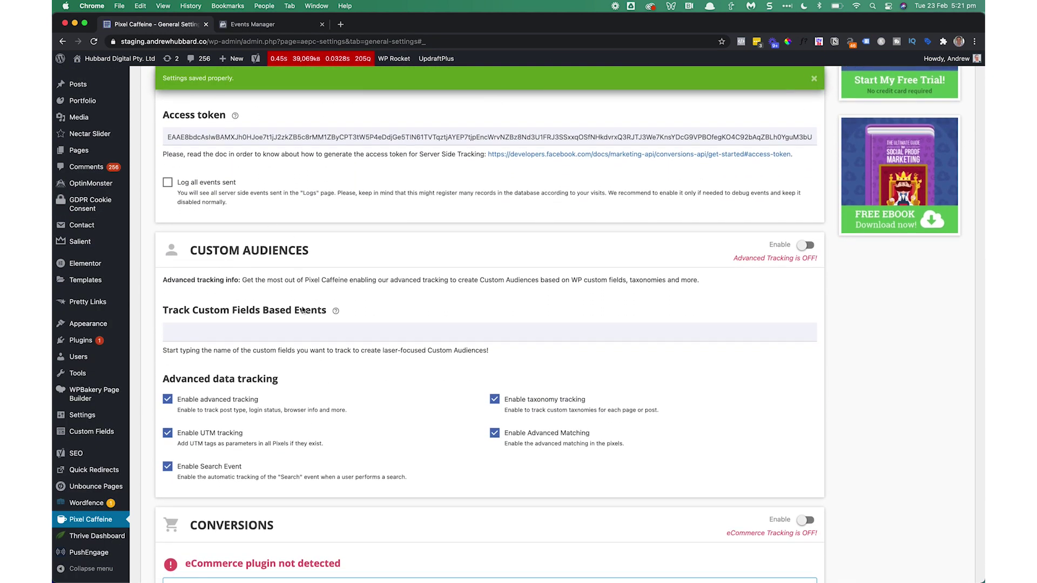
{"action": "scroll", "coordinate": [326, 372], "scroll_direction": "down", "scroll_amount": 5}
{"action": "scroll", "coordinate": [331, 381], "scroll_direction": "up", "scroll_amount": 15}
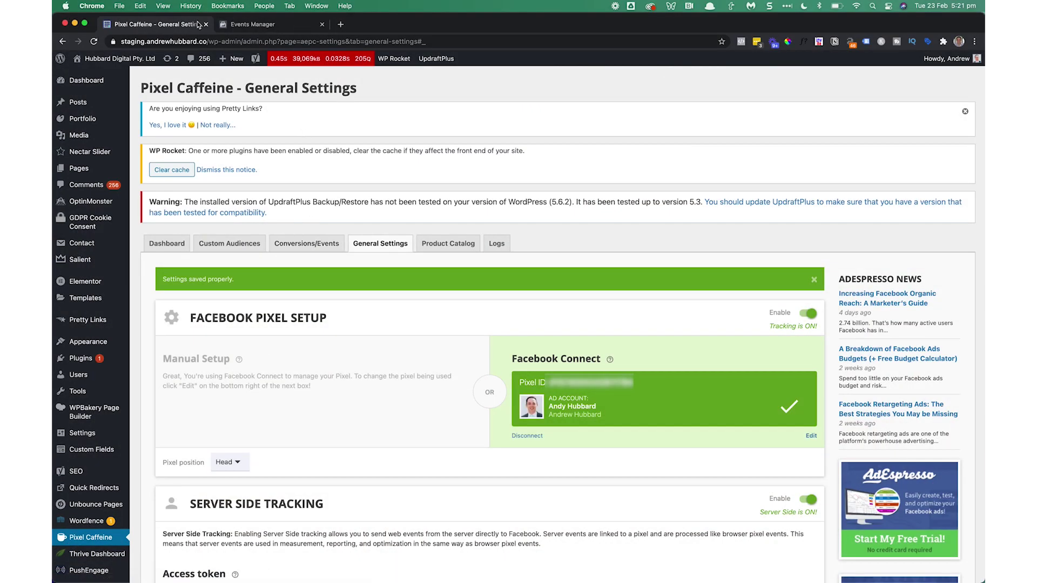
Open the staging site in a new tab and check the pixel on its home and Blog pages with Facebook Pixel Helper.
{"action": "left_click", "coordinate": [340, 23]}
{"action": "type", "text": "staging.andrewhubbard.co"}
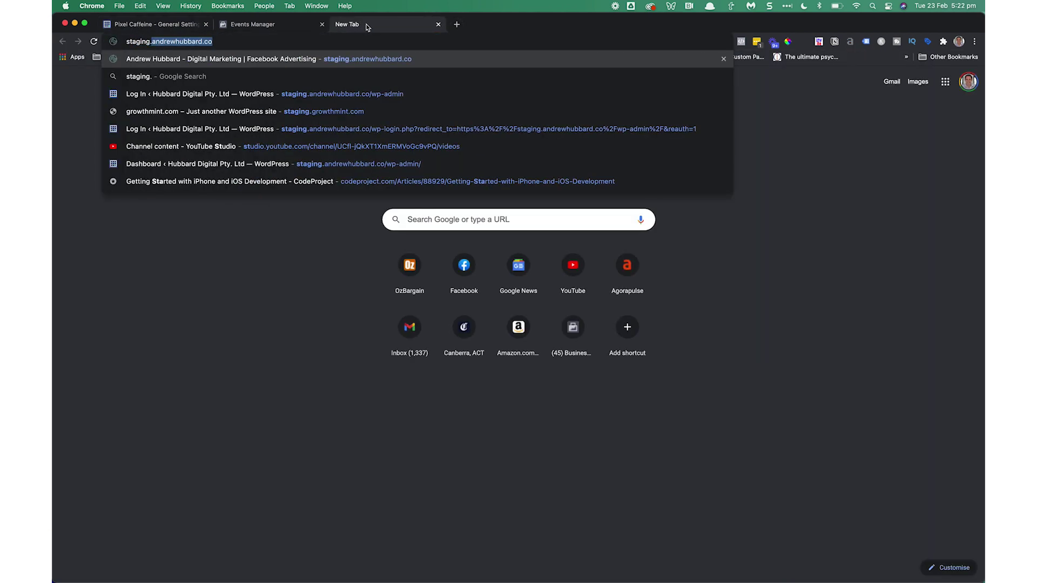
{"action": "key", "text": "Return"}
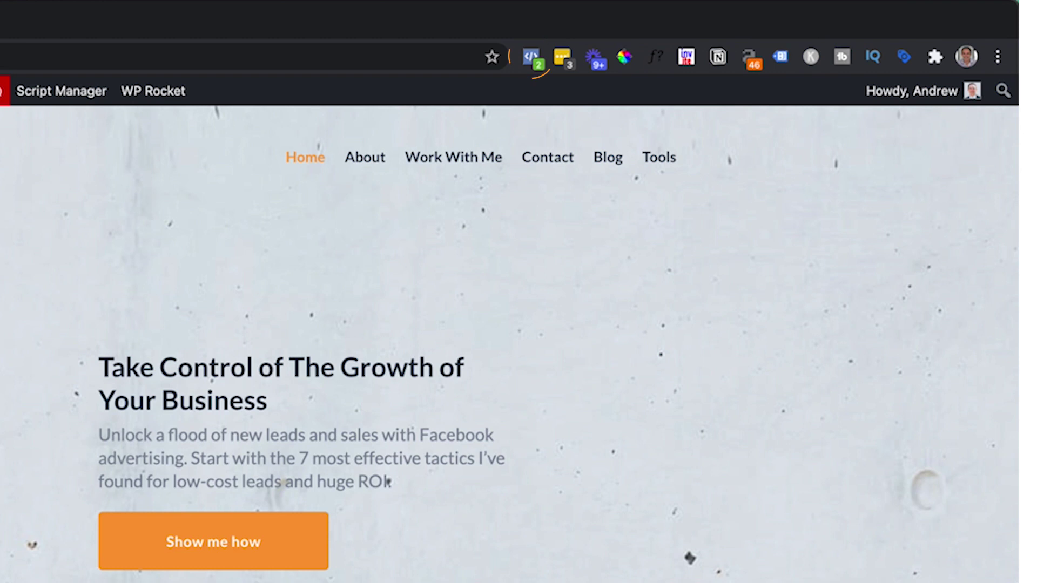
{"action": "left_click", "coordinate": [536, 57]}
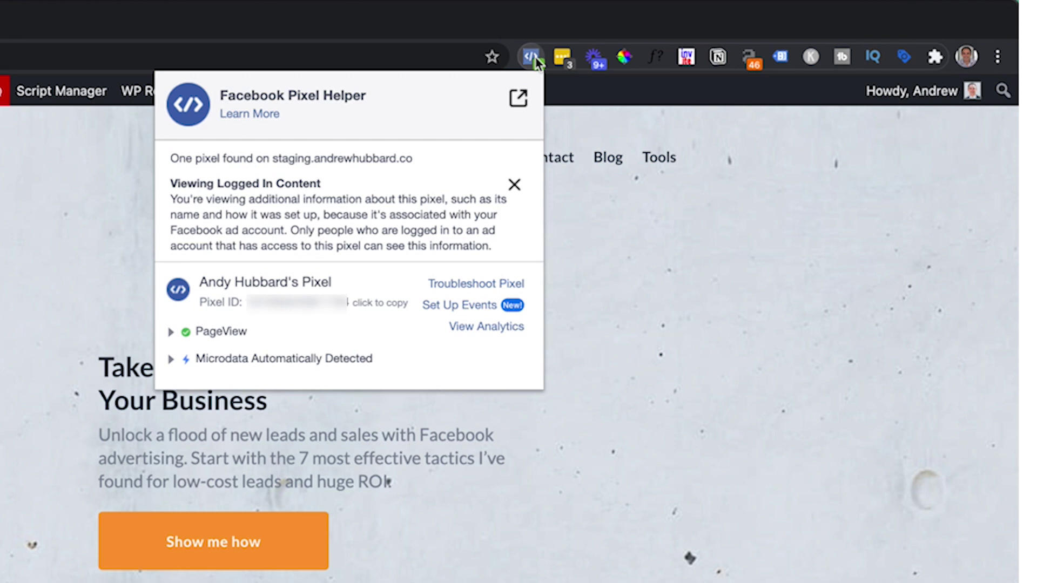
{"action": "left_click_drag", "start_coordinate": [206, 158], "coordinate": [435, 158]}
{"action": "left_click", "coordinate": [439, 161]}
{"action": "left_click", "coordinate": [31, 254]}
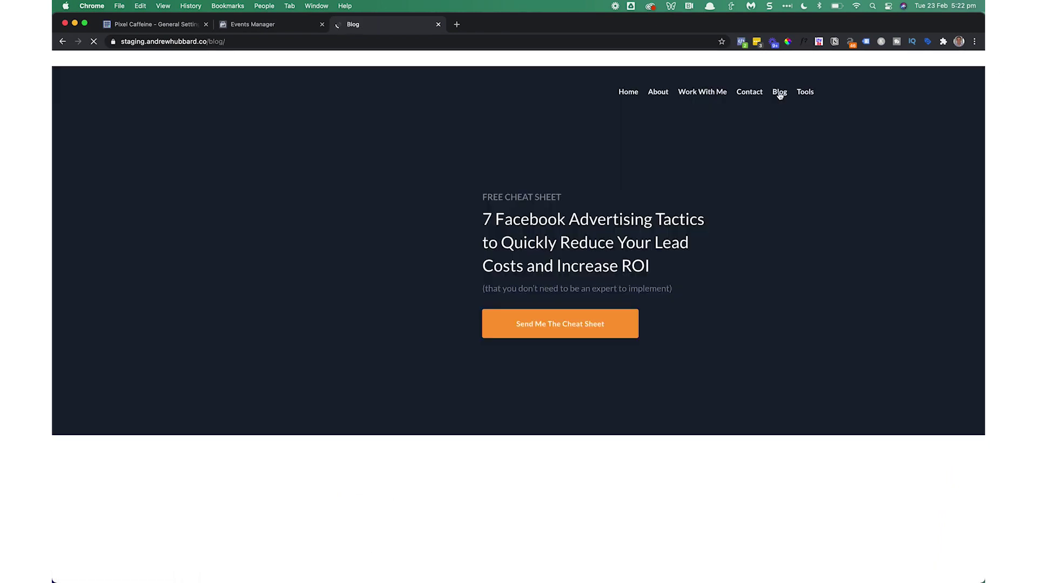
{"action": "left_click", "coordinate": [743, 42]}
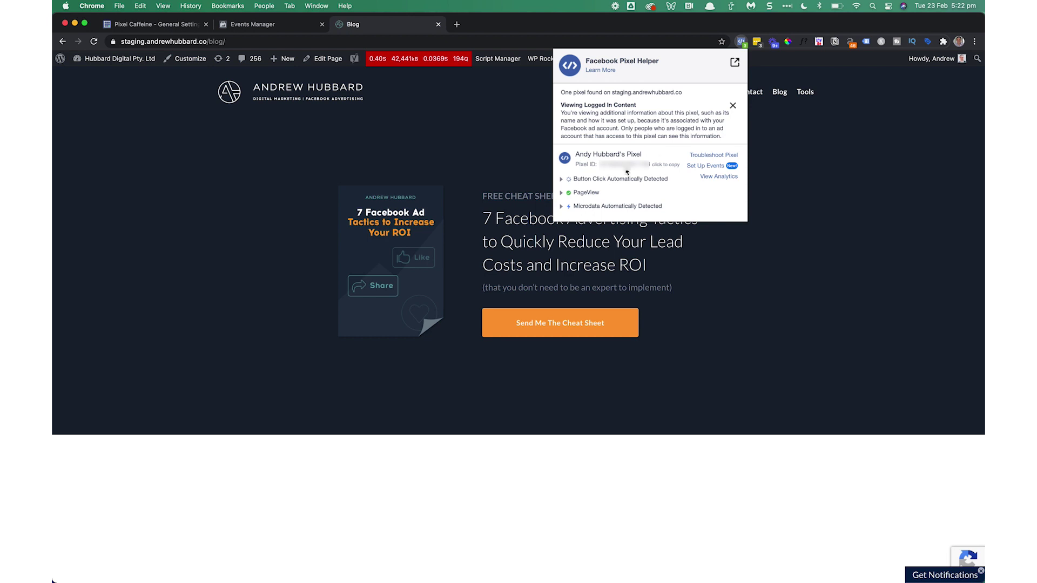
Return to Pixel Caffeine and open the Add New Tracking form under Conversions/Events.
{"action": "left_click", "coordinate": [722, 23]}
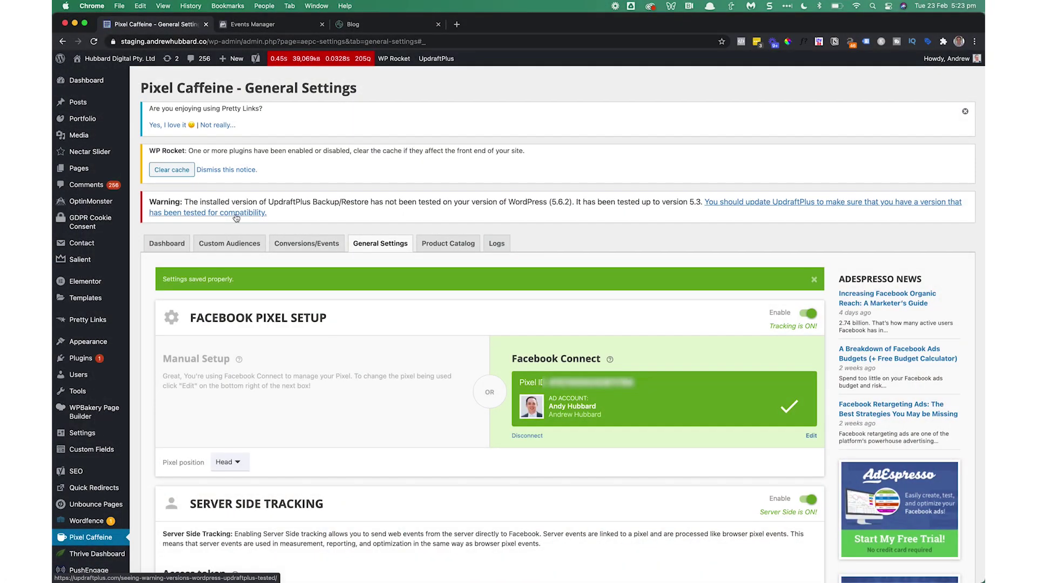
{"action": "left_click", "coordinate": [301, 244]}
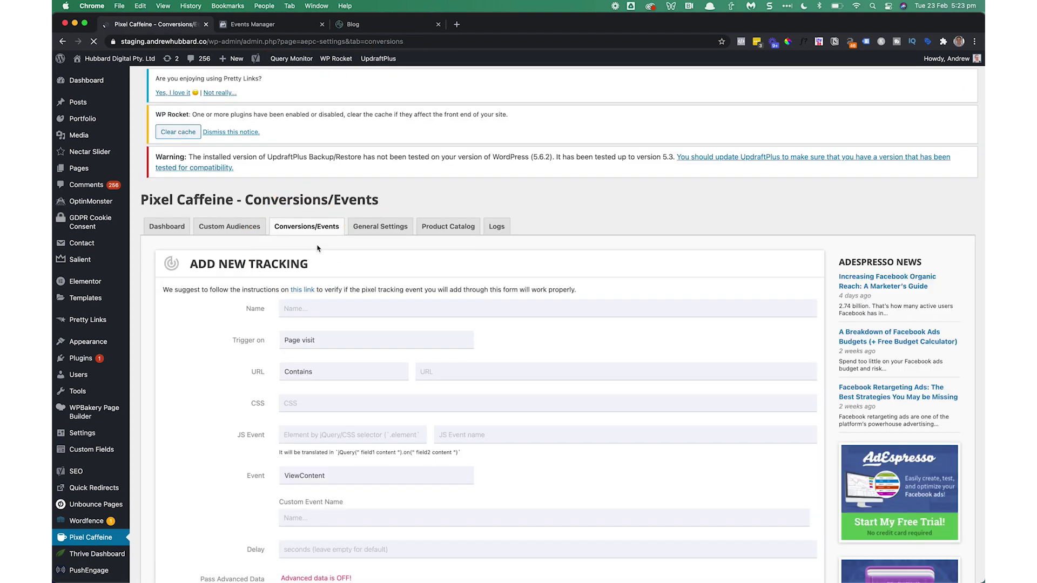
{"action": "scroll", "coordinate": [316, 292], "scroll_direction": "down", "scroll_amount": 2}
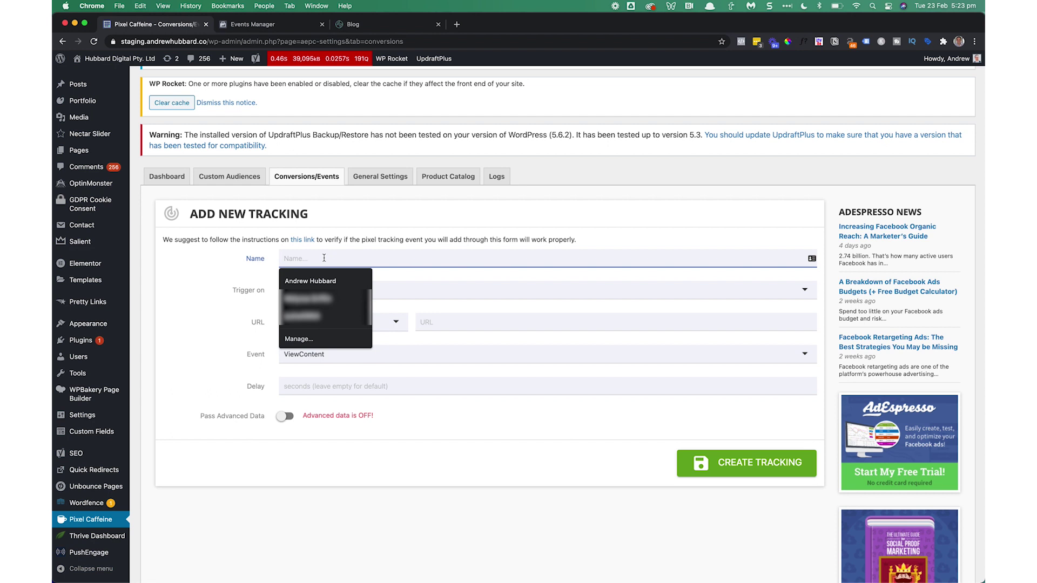
Switch to the staging site's home page, view the "Show me how" cheat sheet signup form, and close it.
{"action": "left_click", "coordinate": [373, 24]}
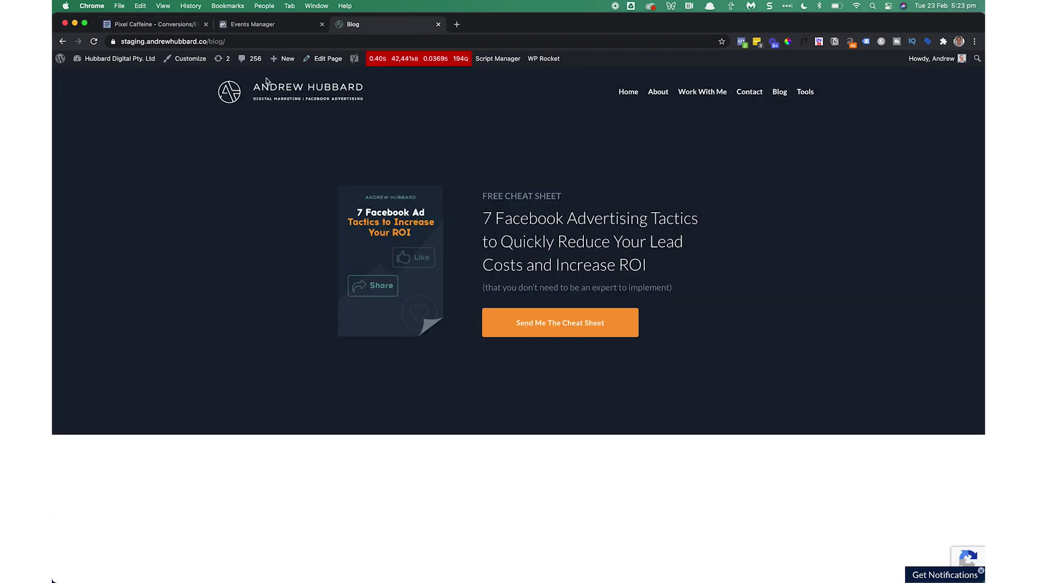
{"action": "left_click", "coordinate": [260, 95]}
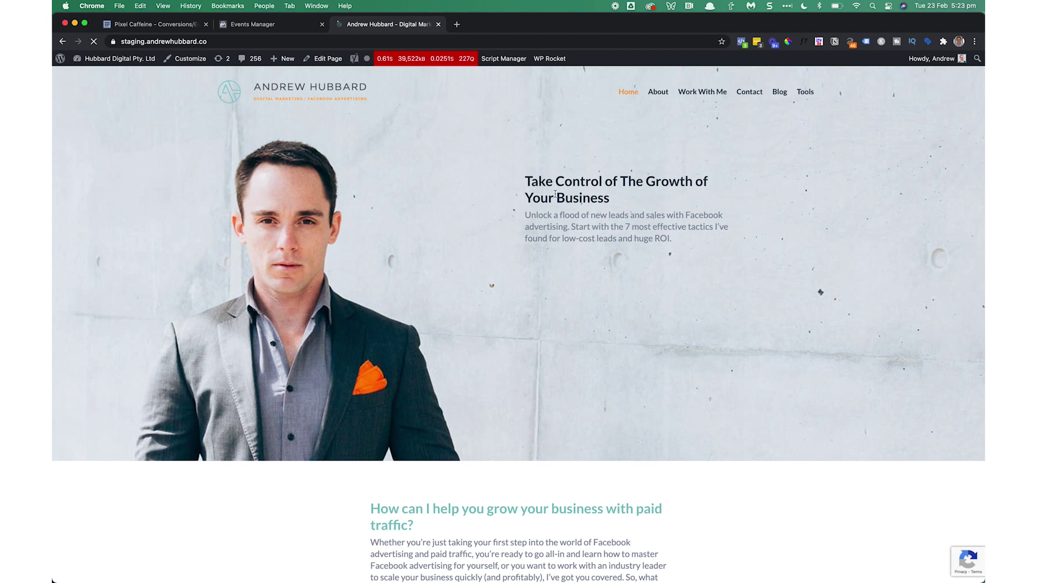
{"action": "left_click", "coordinate": [594, 282]}
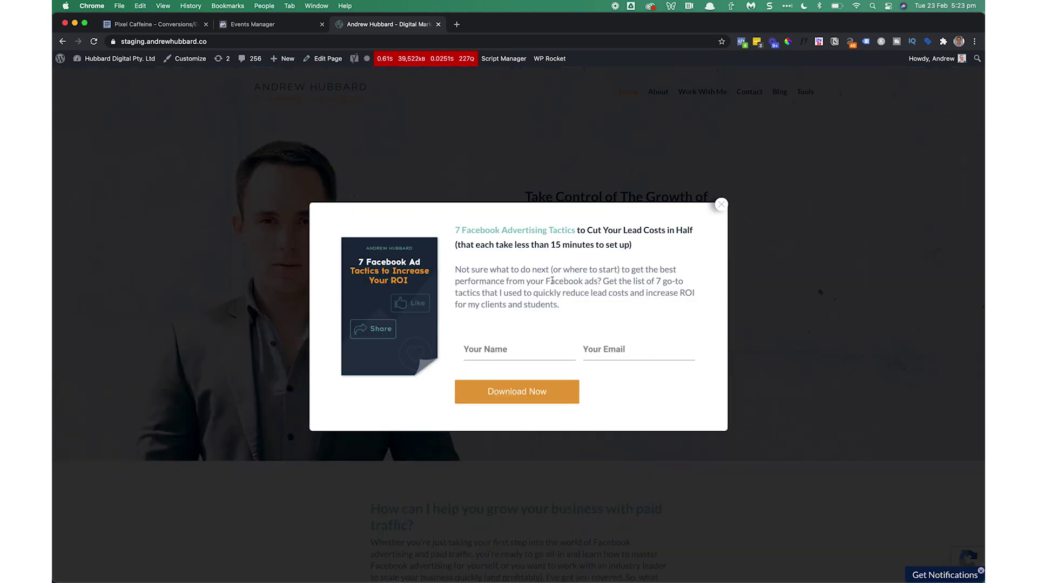
{"action": "left_click", "coordinate": [493, 349]}
{"action": "left_click", "coordinate": [519, 308]}
{"action": "left_click", "coordinate": [721, 206]}
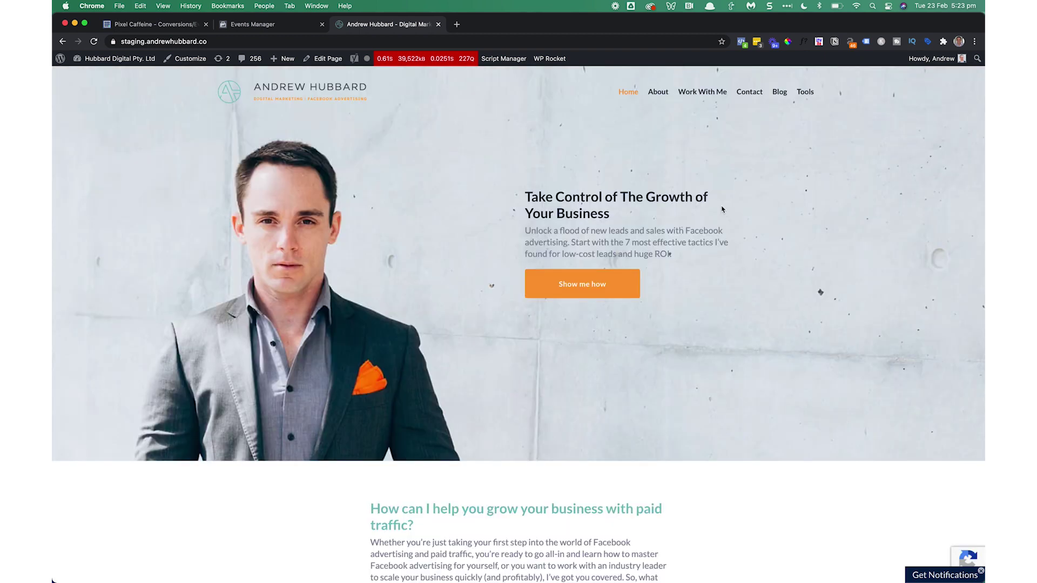
Open the site's /thank-you page and copy its address from the root domain onward, without the staging prefix.
{"action": "left_click", "coordinate": [298, 42]}
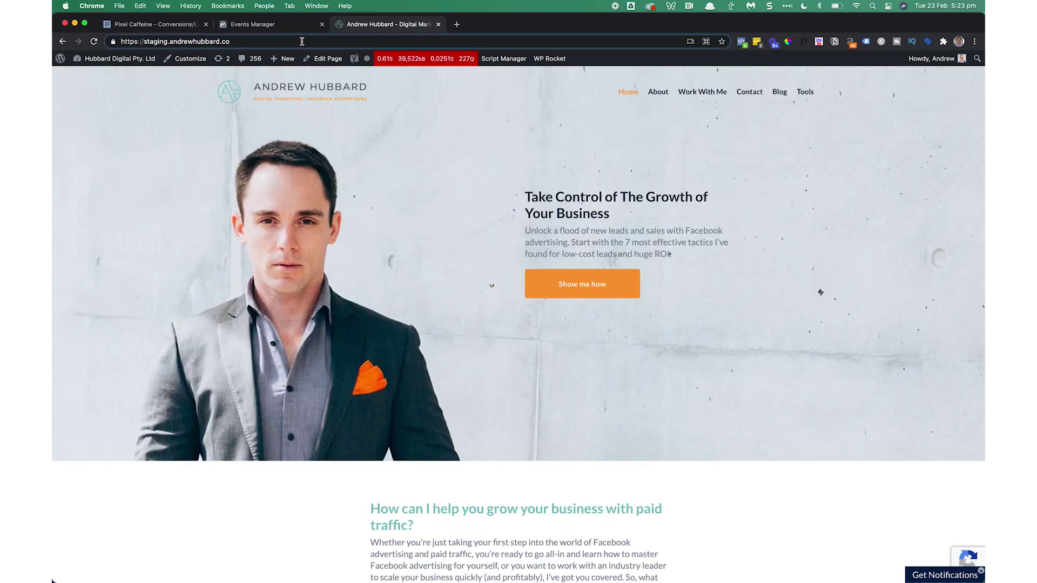
{"action": "type", "text": "/thank-"}
{"action": "key", "text": "Return"}
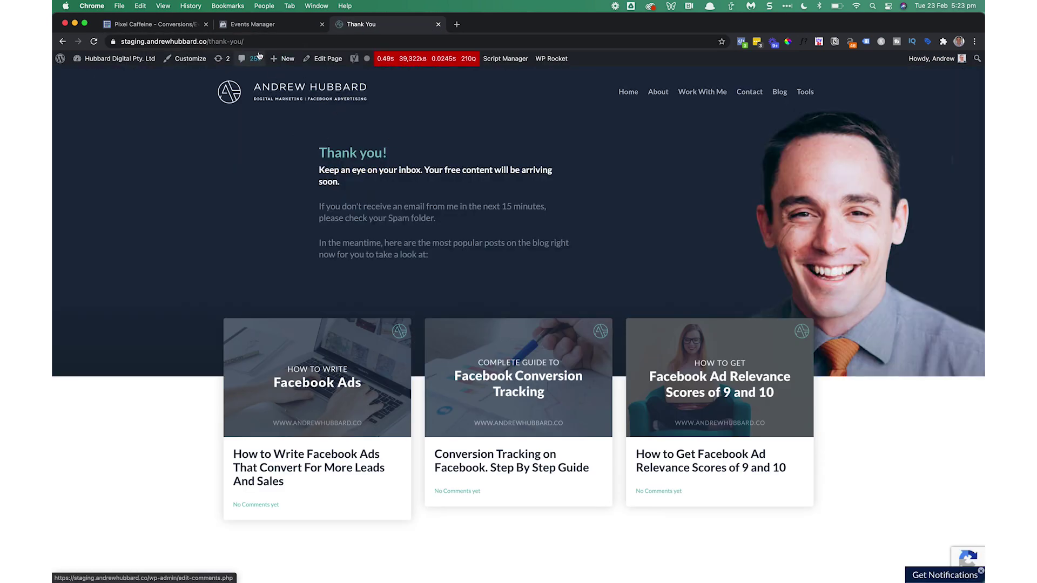
{"action": "left_click", "coordinate": [259, 27]}
{"action": "left_click", "coordinate": [361, 25]}
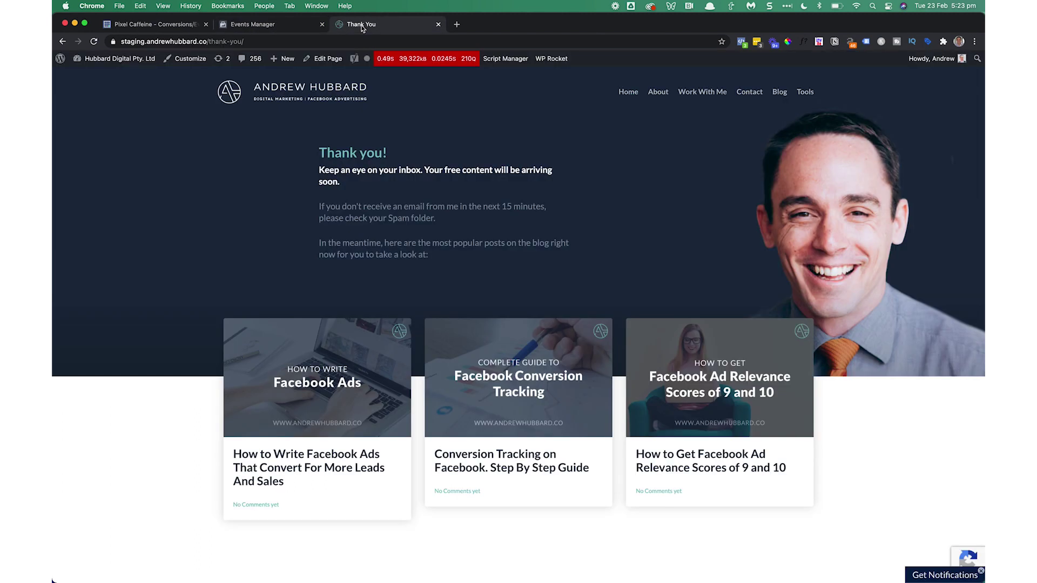
{"action": "left_click", "coordinate": [251, 40]}
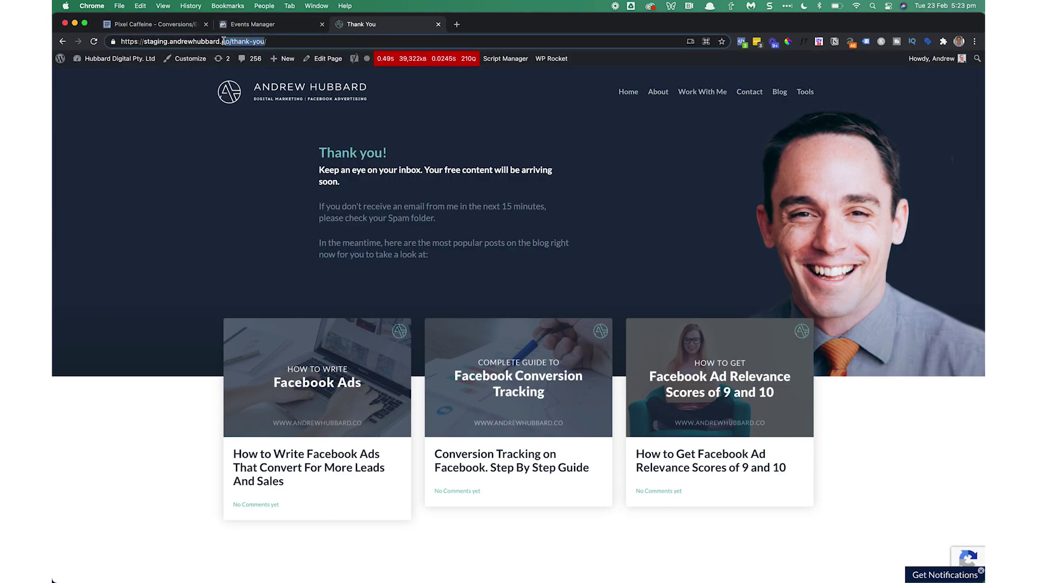
{"action": "left_click_drag", "start_coordinate": [174, 43], "coordinate": [170, 42]}
Return to the Add New Tracking form and name the tracking "Signup for Email List".
{"action": "left_click", "coordinate": [235, 31]}
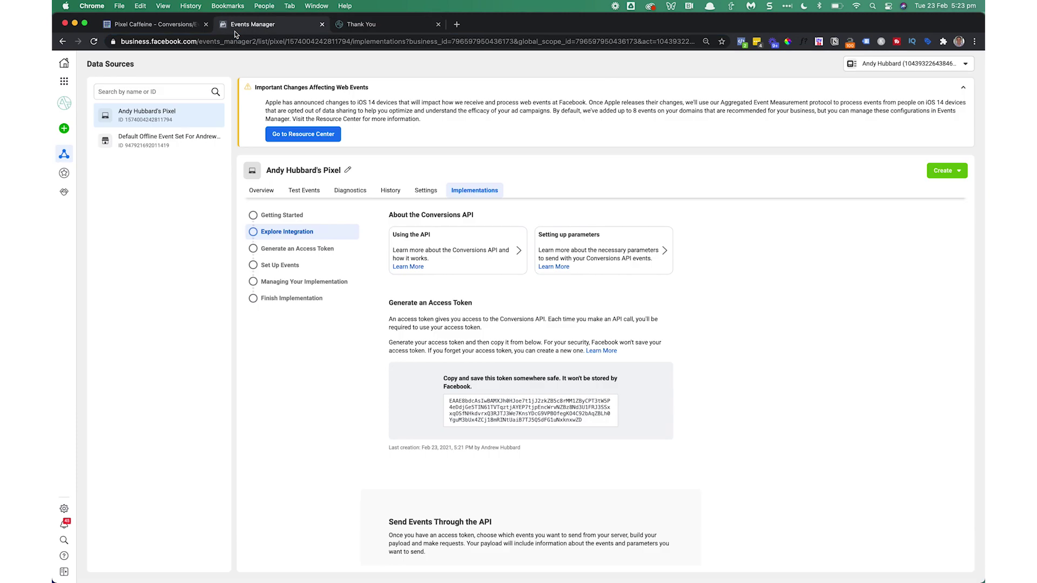
{"action": "left_click", "coordinate": [177, 26]}
{"action": "type", "text": "Signup for Email List"}
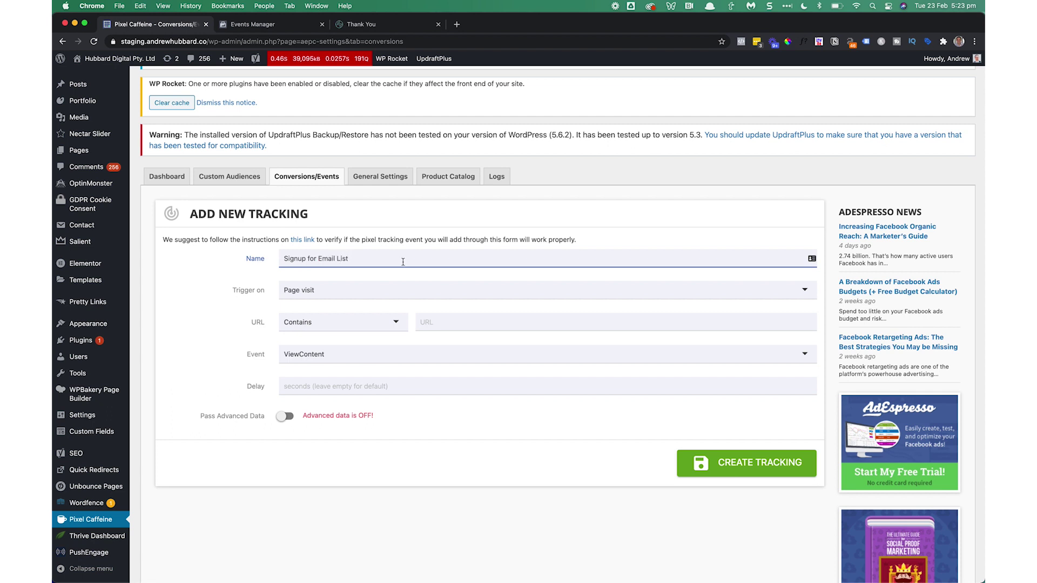
{"action": "left_click", "coordinate": [381, 282]}
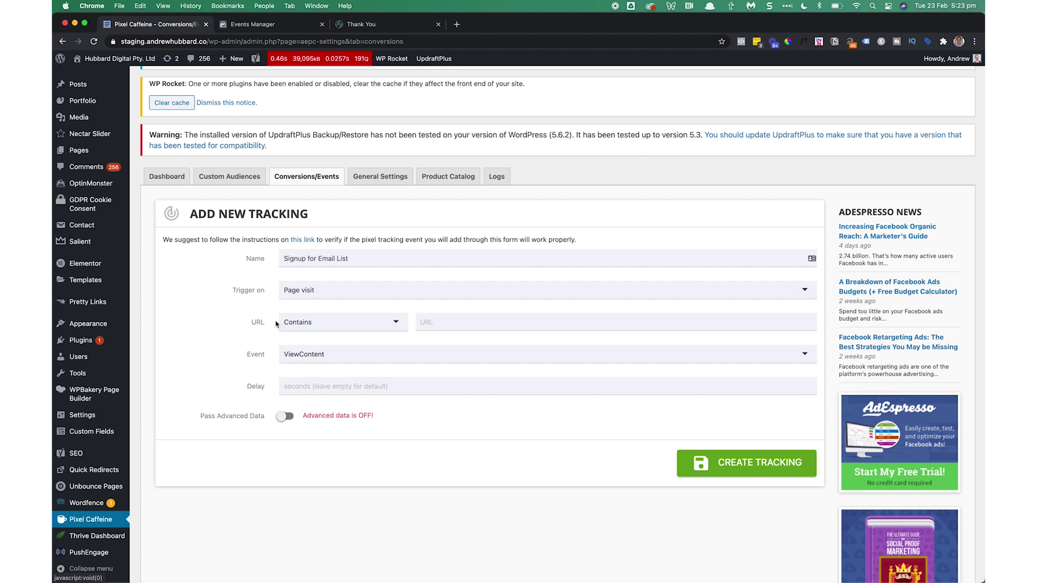
Fill in the tracking's URL Contains condition with the site's root domain followed by /thank-you.
{"action": "left_click", "coordinate": [456, 323]}
{"action": "key", "text": "Down"}
{"action": "key", "text": "Return"}
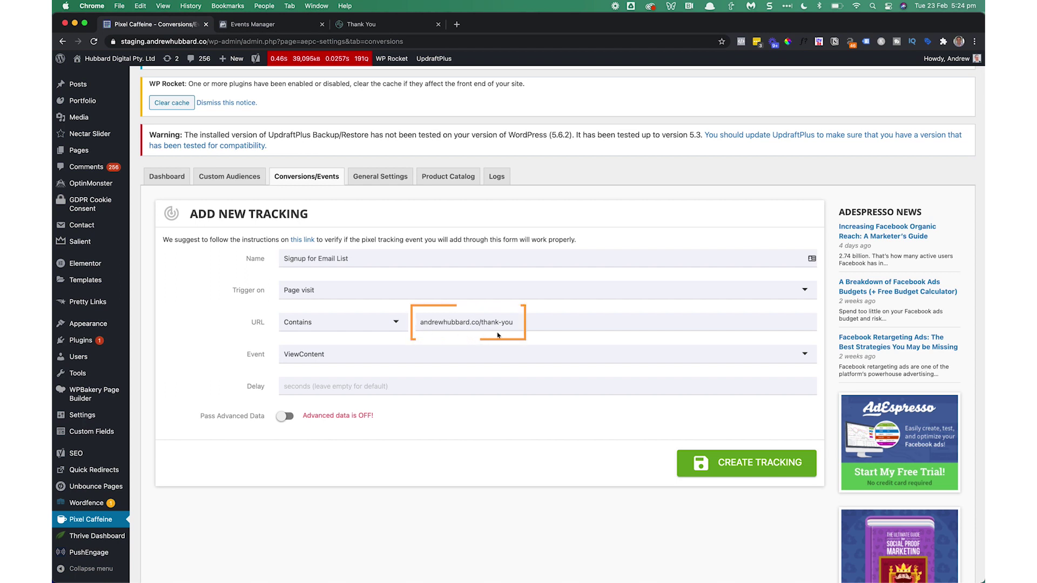
Set the tracking's event to Lead and enable Pass Advanced Data.
{"action": "left_click", "coordinate": [335, 354]}
{"action": "scroll", "coordinate": [331, 439], "scroll_direction": "down", "scroll_amount": 3}
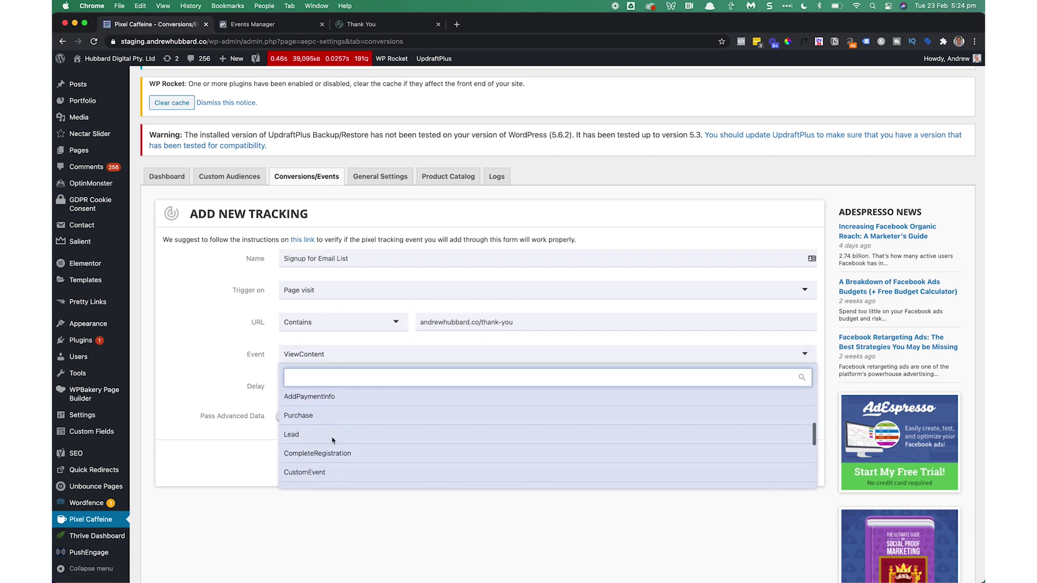
{"action": "left_click", "coordinate": [331, 430]}
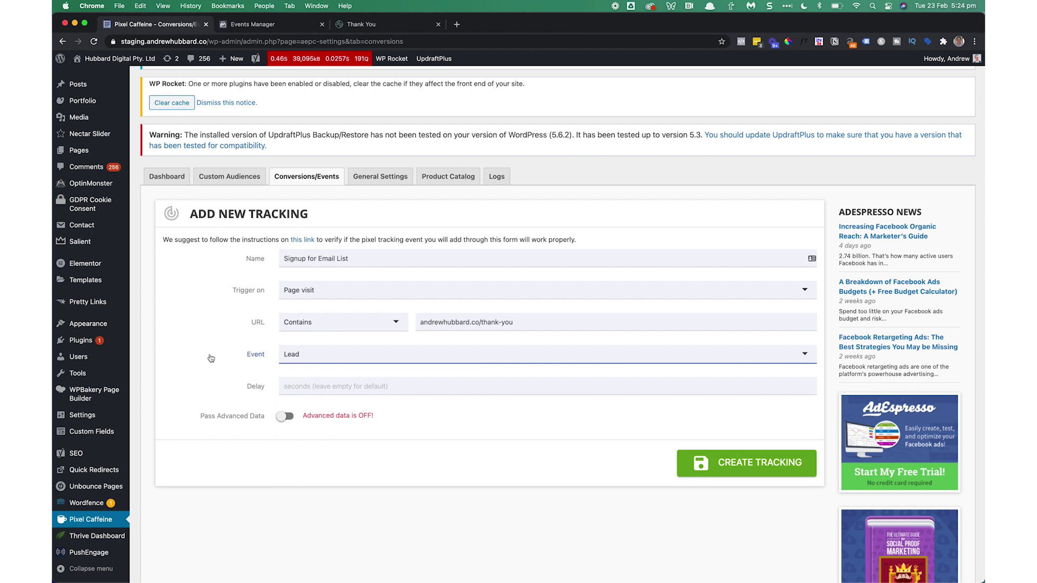
{"action": "left_click", "coordinate": [479, 323]}
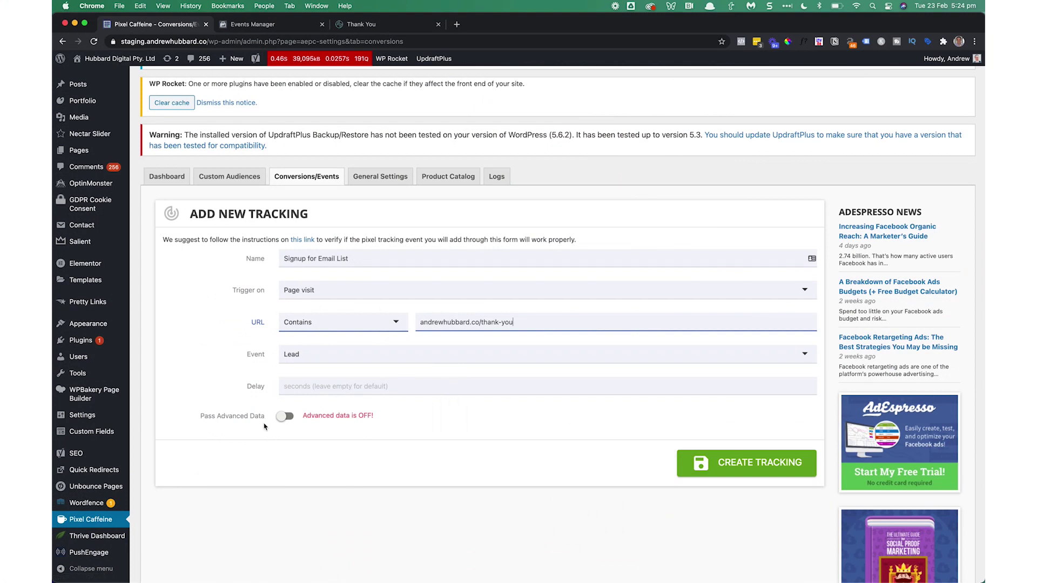
{"action": "left_click", "coordinate": [286, 416]}
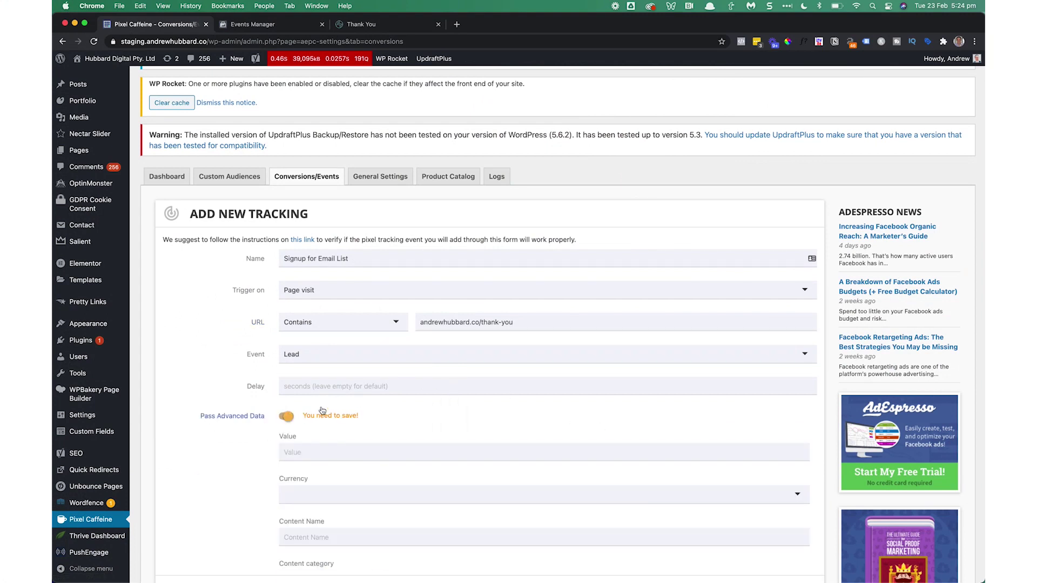
Turn off Pass Advanced Data and create the "Signup for Email List" tracking.
{"action": "scroll", "coordinate": [356, 378], "scroll_direction": "down", "scroll_amount": 5}
{"action": "left_click", "coordinate": [358, 329]}
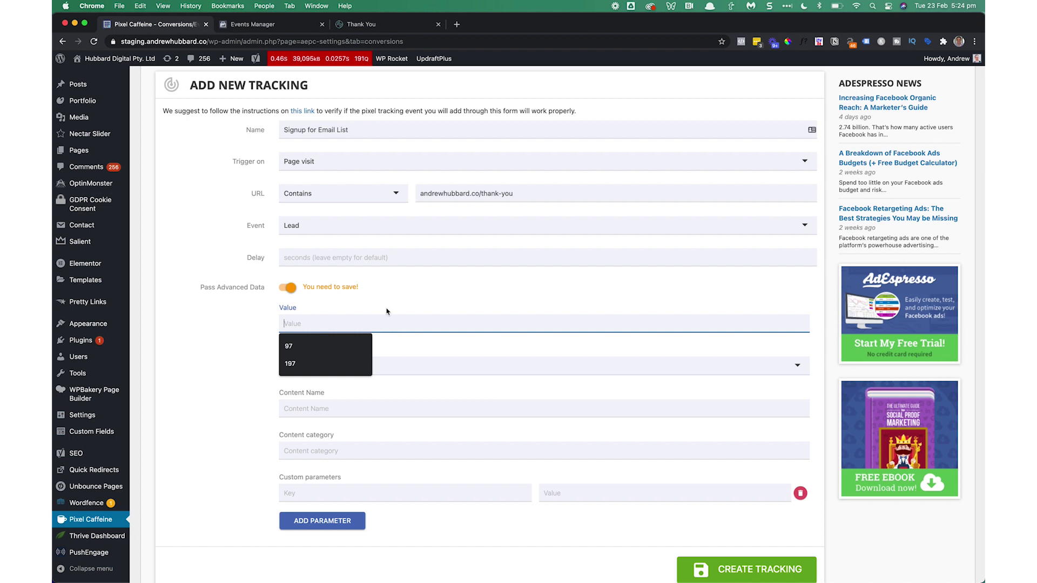
{"action": "scroll", "coordinate": [386, 312], "scroll_direction": "up", "scroll_amount": 1}
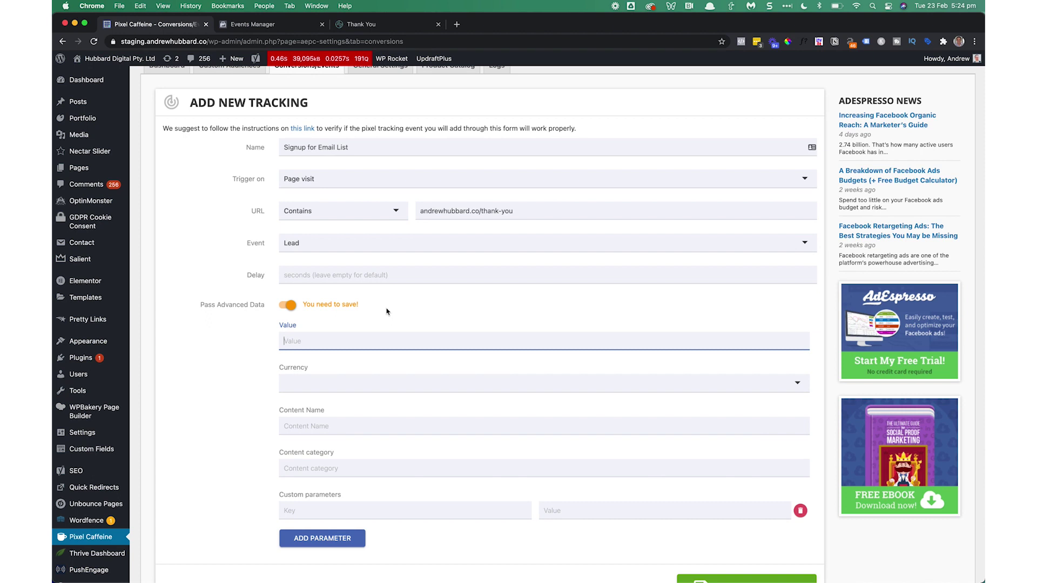
{"action": "left_click", "coordinate": [286, 304]}
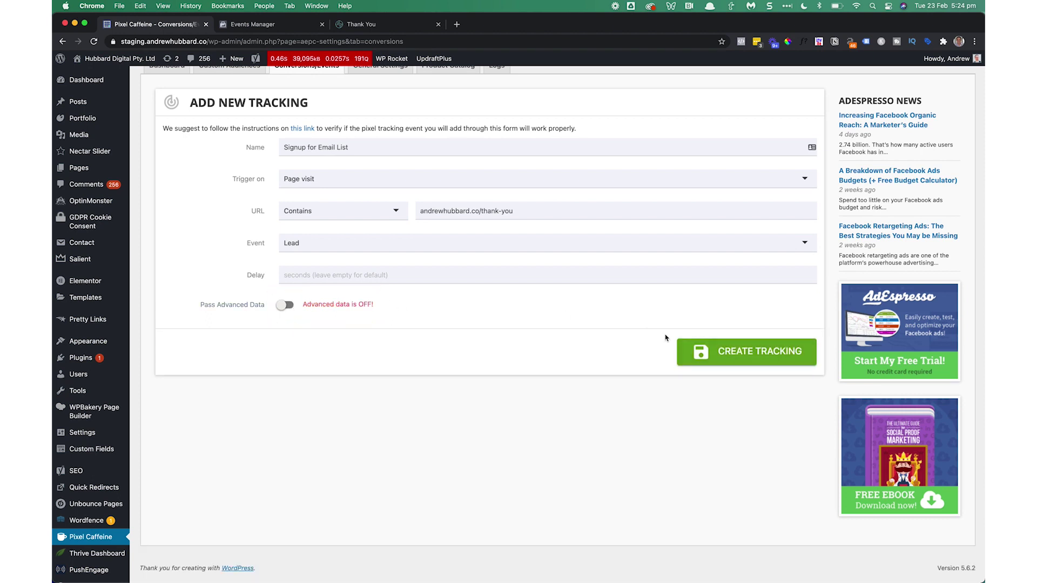
{"action": "left_click", "coordinate": [710, 353]}
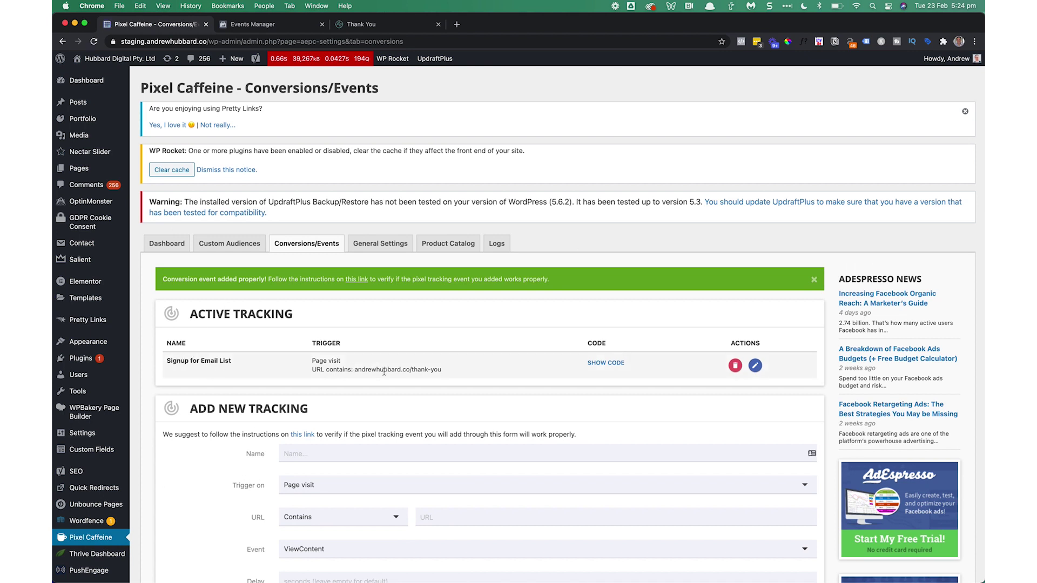
Check the Lead event's details on the reloaded Thank You page with Facebook Pixel Helper, and check the homepage's pixel events for comparison.
{"action": "left_click", "coordinate": [367, 25]}
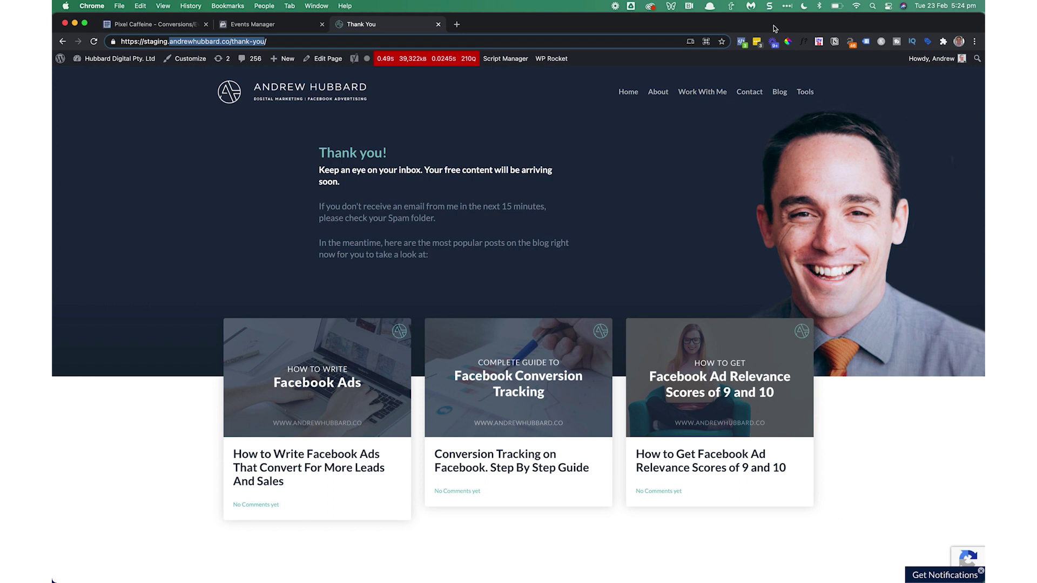
{"action": "left_click", "coordinate": [743, 41]}
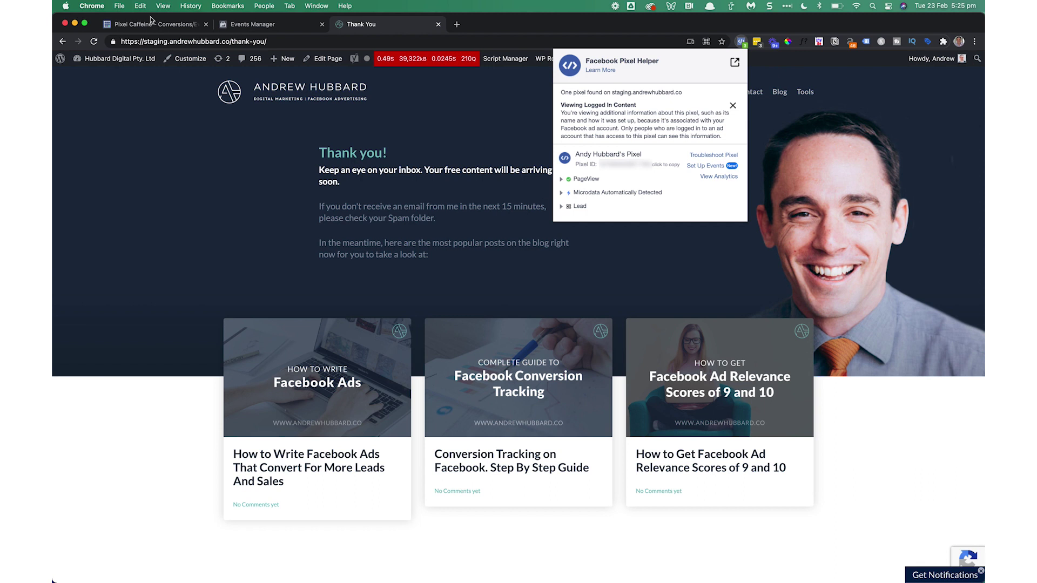
{"action": "left_click", "coordinate": [95, 42]}
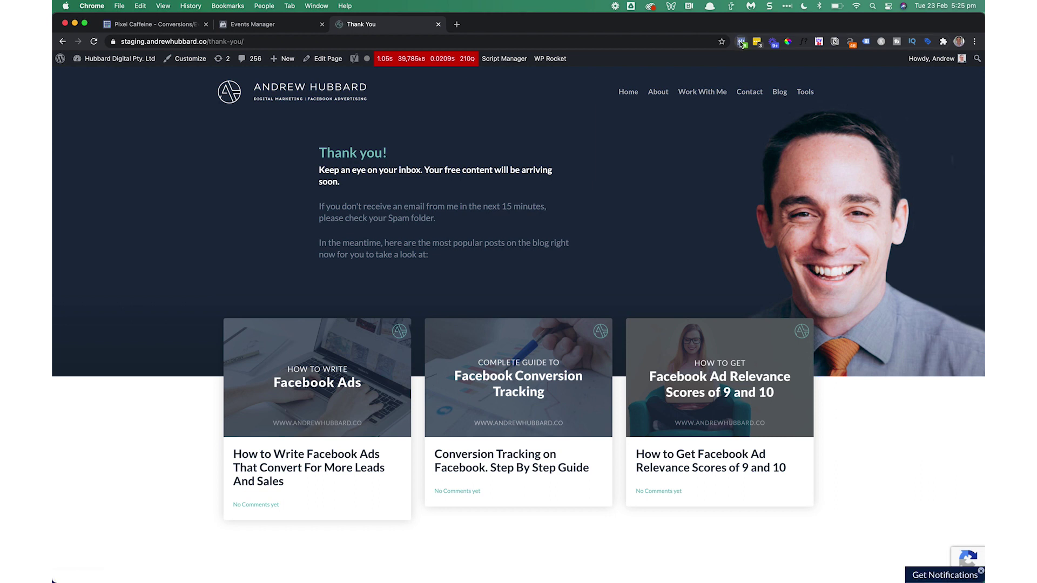
{"action": "left_click", "coordinate": [741, 43]}
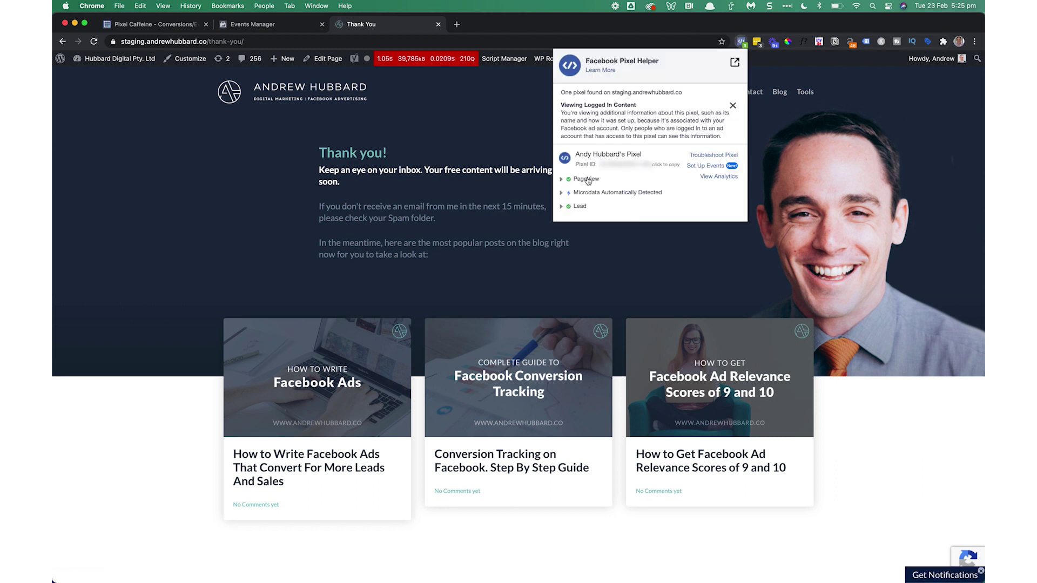
{"action": "left_click", "coordinate": [562, 207]}
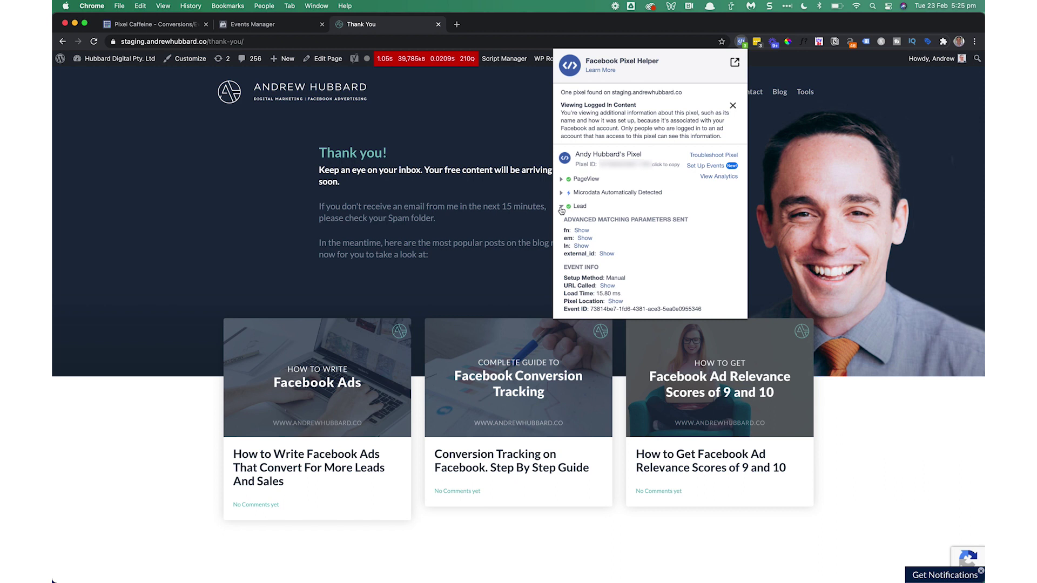
{"action": "left_click", "coordinate": [487, 115]}
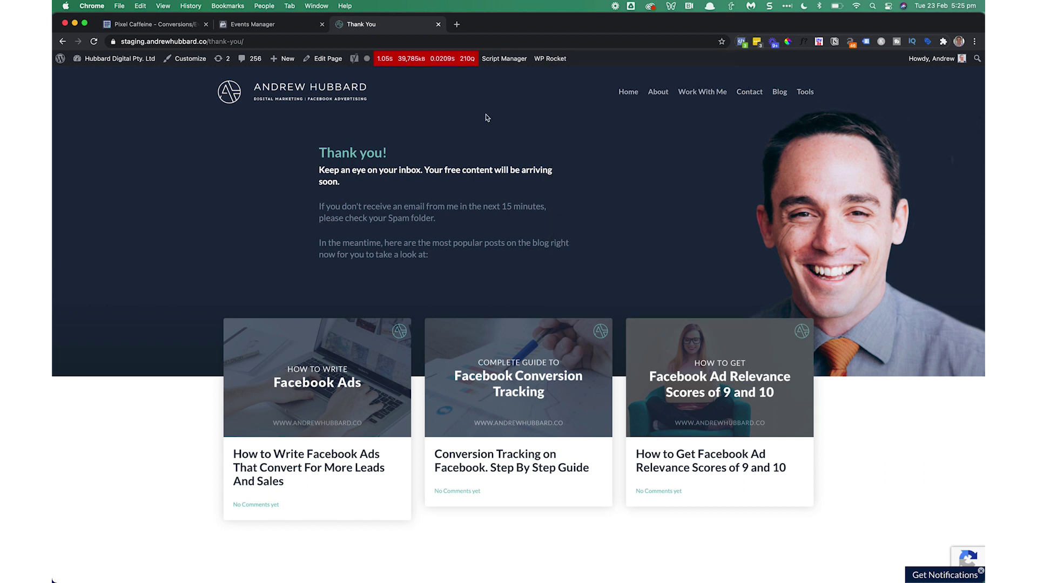
{"action": "left_click", "coordinate": [238, 99]}
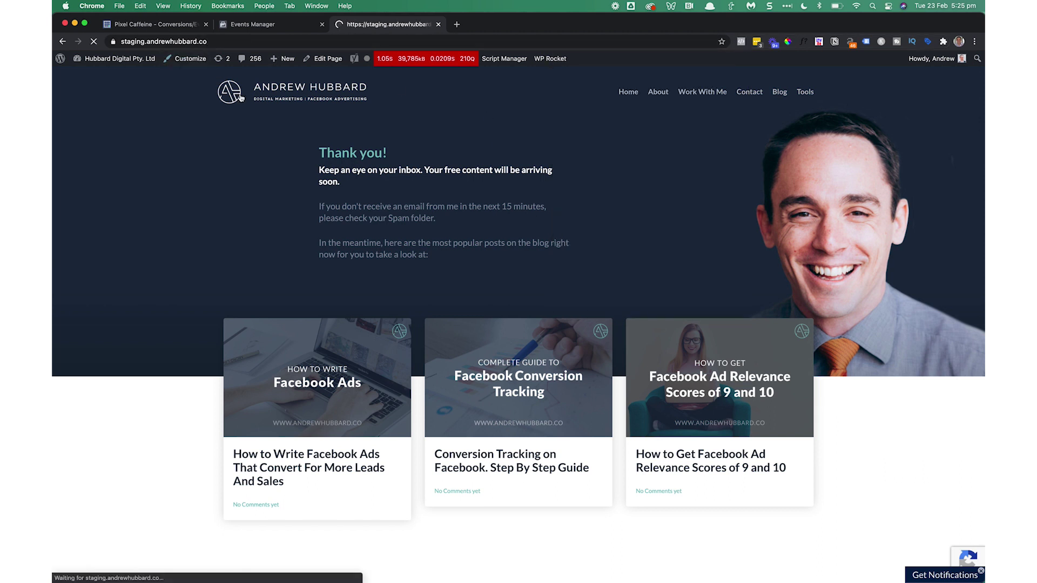
{"action": "left_click", "coordinate": [742, 43]}
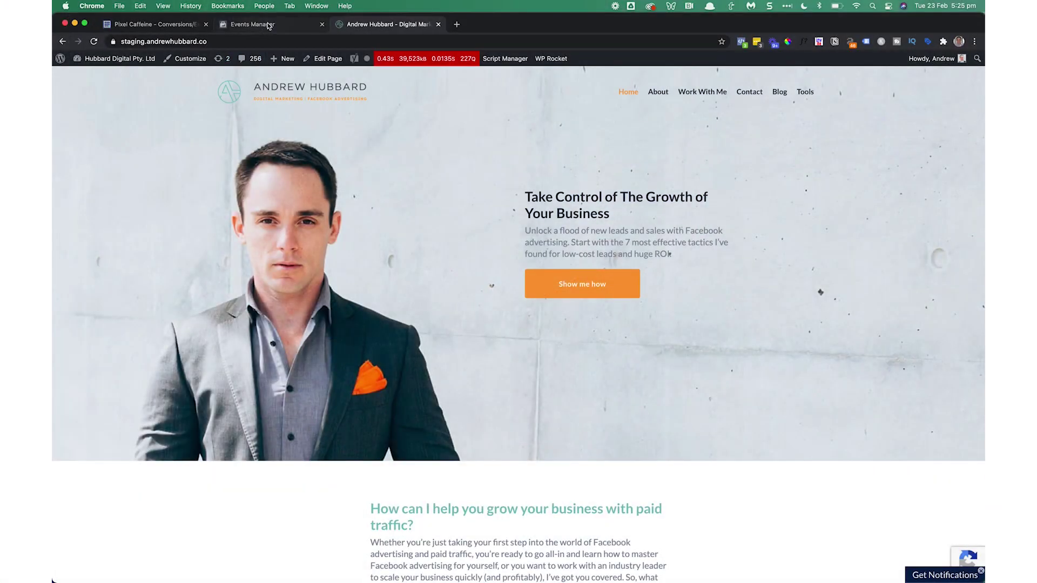
Append /purchase-ty to the site's homepage address and copy it from the root domain onward, without the staging prefix.
{"action": "left_click", "coordinate": [269, 24]}
{"action": "left_click", "coordinate": [340, 25]}
{"action": "left_click", "coordinate": [273, 42]}
{"action": "type", "text": "/"}
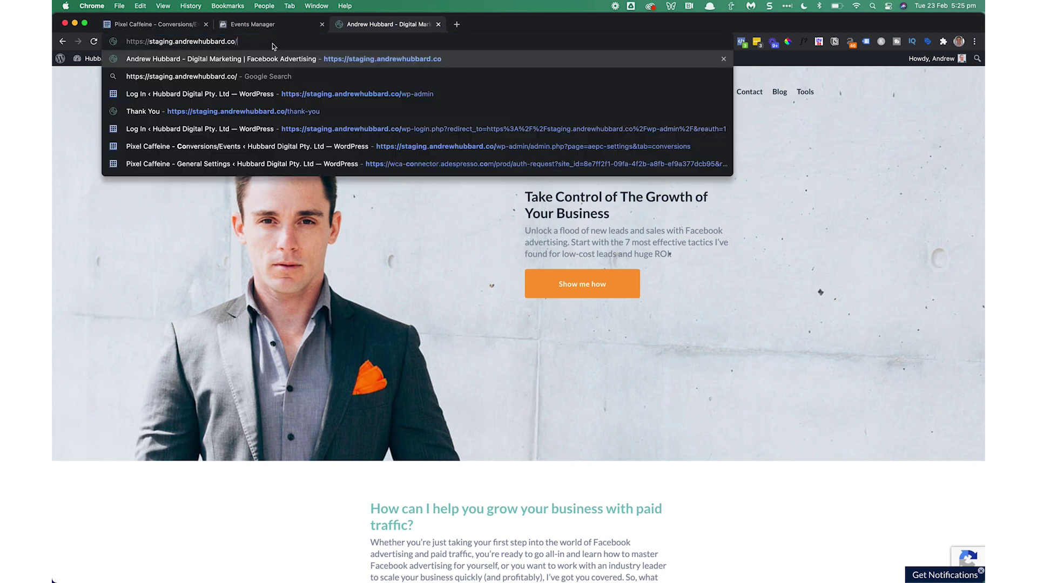
{"action": "type", "text": "purchase-ty"}
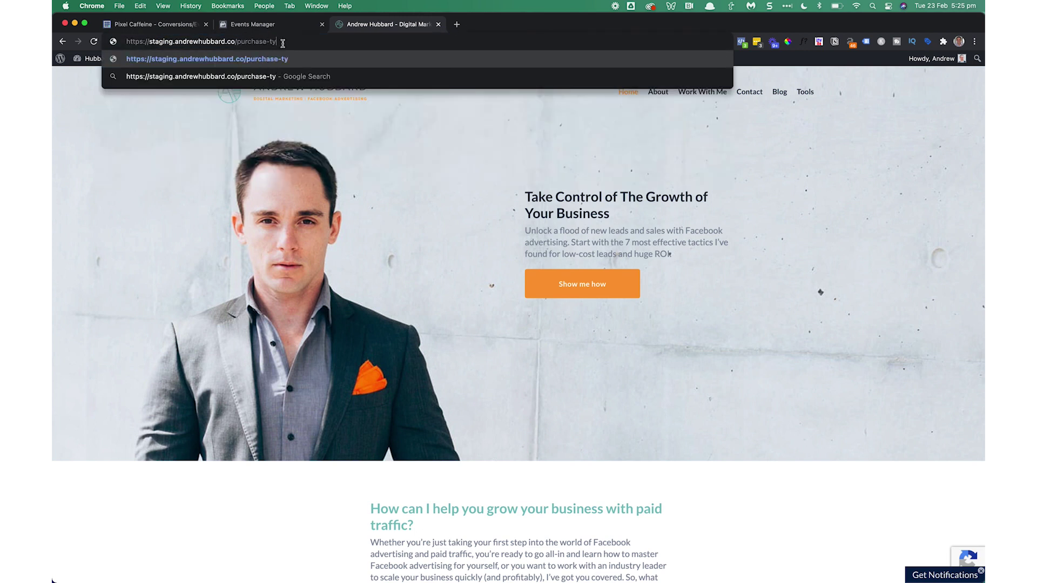
{"action": "left_click_drag", "start_coordinate": [283, 43], "coordinate": [187, 43]}
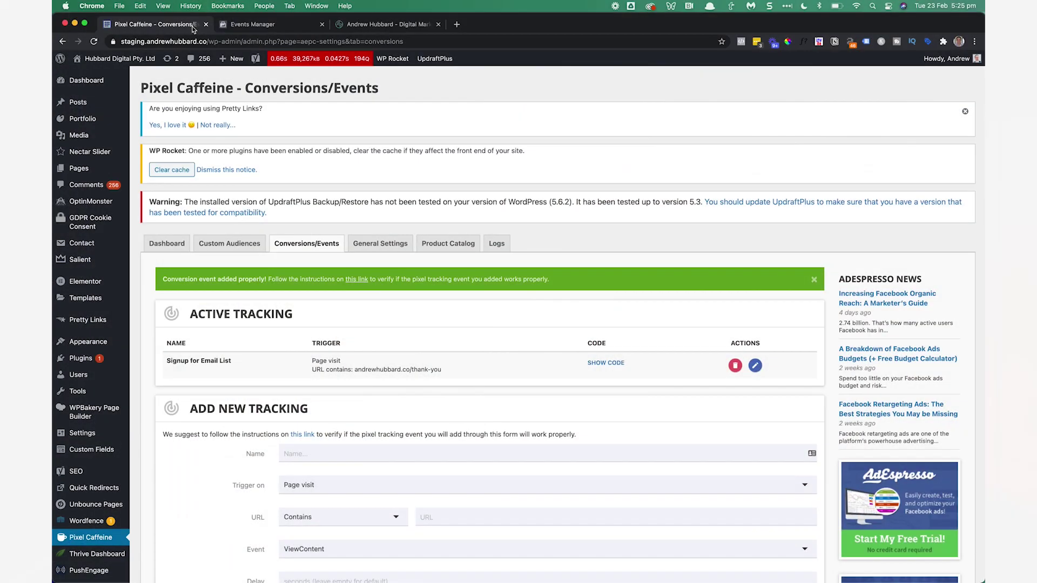
Return to the Add New Tracking form and name the new tracking "Purchased Amplified Ads".
{"action": "scroll", "coordinate": [376, 419], "scroll_direction": "down", "scroll_amount": 1}
{"action": "scroll", "coordinate": [376, 418], "scroll_direction": "up", "scroll_amount": 1}
{"action": "scroll", "coordinate": [567, 395], "scroll_direction": "down", "scroll_amount": 3}
{"action": "scroll", "coordinate": [568, 395], "scroll_direction": "down", "scroll_amount": 2}
{"action": "left_click", "coordinate": [404, 336]}
{"action": "type", "text": "Purchased A"}
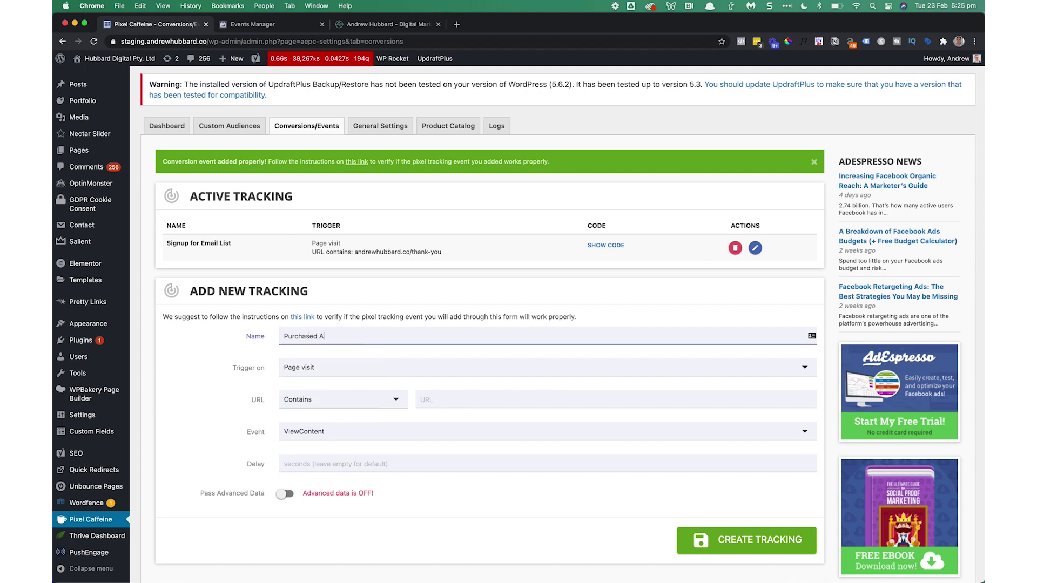
{"action": "type", "text": "mplified Ads"}
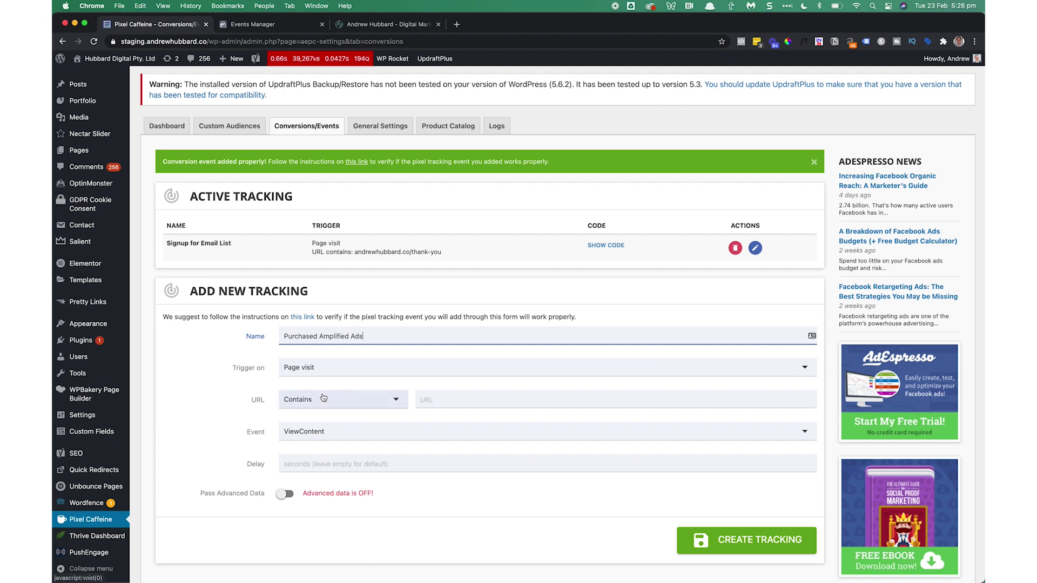
Fill in the purchase tracking's URL Contains condition with the site's full root domain followed by /purchase-ty.
{"action": "left_click", "coordinate": [453, 404]}
{"action": "type", "text": "ndrewhubbard.co/purchase-ty"}
{"action": "left_click", "coordinate": [525, 390]}
{"action": "left_click", "coordinate": [417, 399]}
{"action": "type", "text": "a"}
{"action": "left_click", "coordinate": [423, 414]}
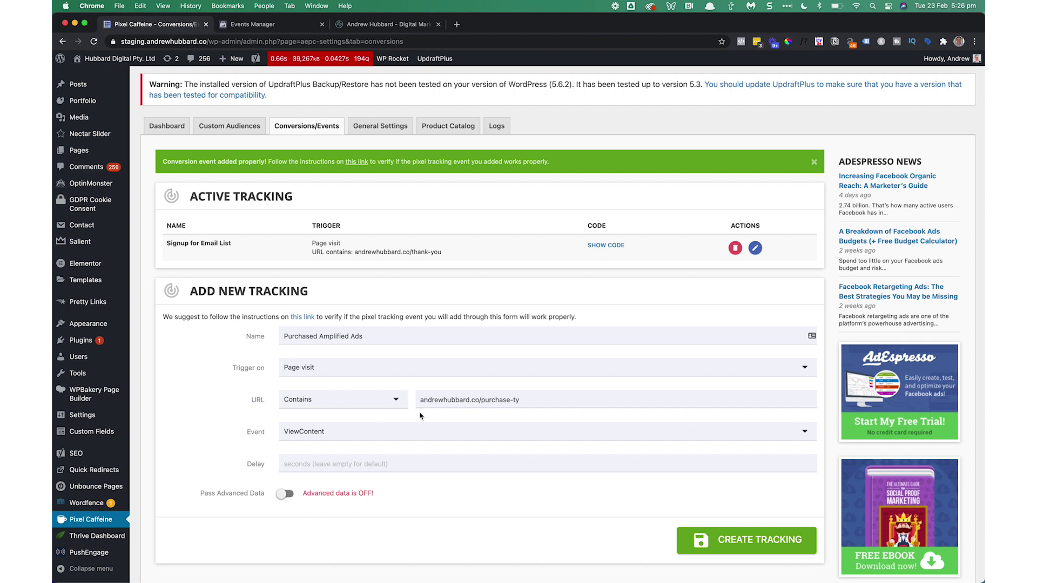
Set the "Purchased Amplified Ads" tracking's event to Purchase.
{"action": "scroll", "coordinate": [423, 415], "scroll_direction": "down", "scroll_amount": 2}
{"action": "left_click", "coordinate": [363, 396]}
{"action": "scroll", "coordinate": [348, 455], "scroll_direction": "down", "scroll_amount": 2}
{"action": "left_click", "coordinate": [316, 473]}
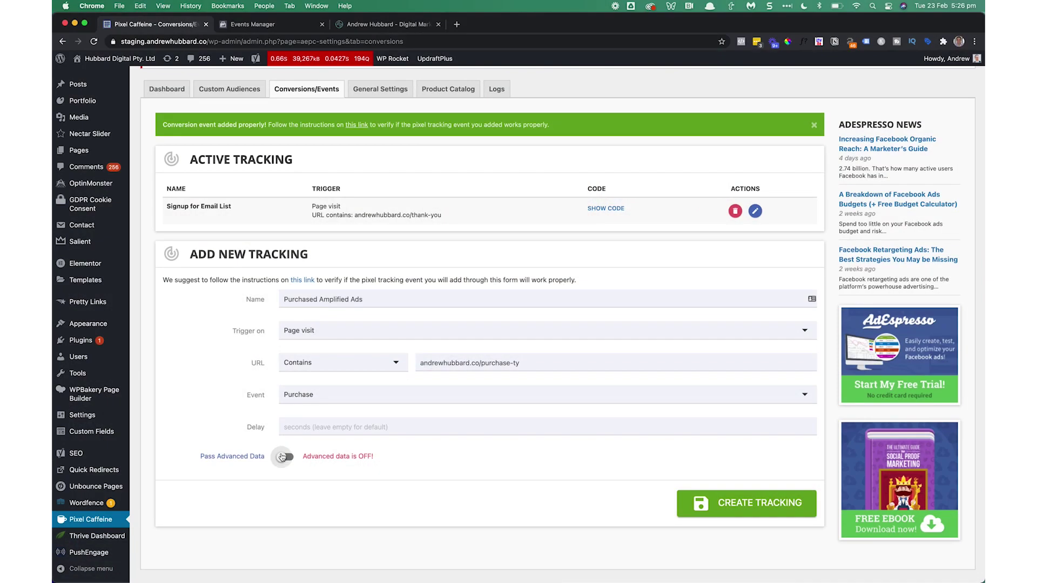
Enable Pass Advanced Data with value 997 and currency $ (United States Dollar), and create the purchase tracking.
{"action": "left_click", "coordinate": [284, 456]}
{"action": "scroll", "coordinate": [284, 457], "scroll_direction": "down", "scroll_amount": 3}
{"action": "left_click", "coordinate": [299, 412]}
{"action": "type", "text": "99"}
{"action": "left_click", "coordinate": [364, 452]}
{"action": "scroll", "coordinate": [365, 349], "scroll_direction": "down", "scroll_amount": 10}
{"action": "left_click", "coordinate": [365, 330]}
{"action": "scroll", "coordinate": [364, 330], "scroll_direction": "down", "scroll_amount": 3}
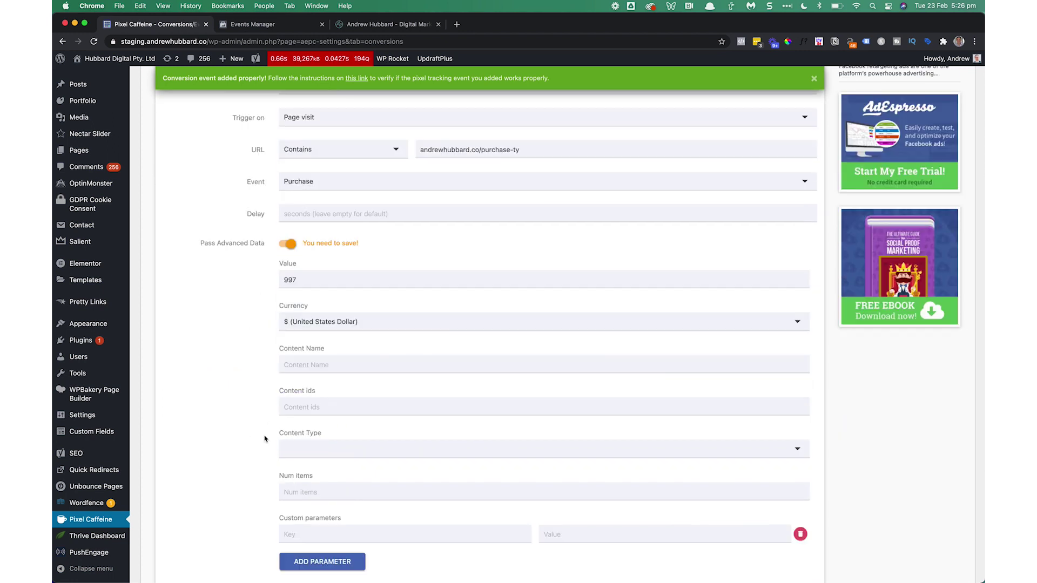
{"action": "left_click", "coordinate": [759, 553]}
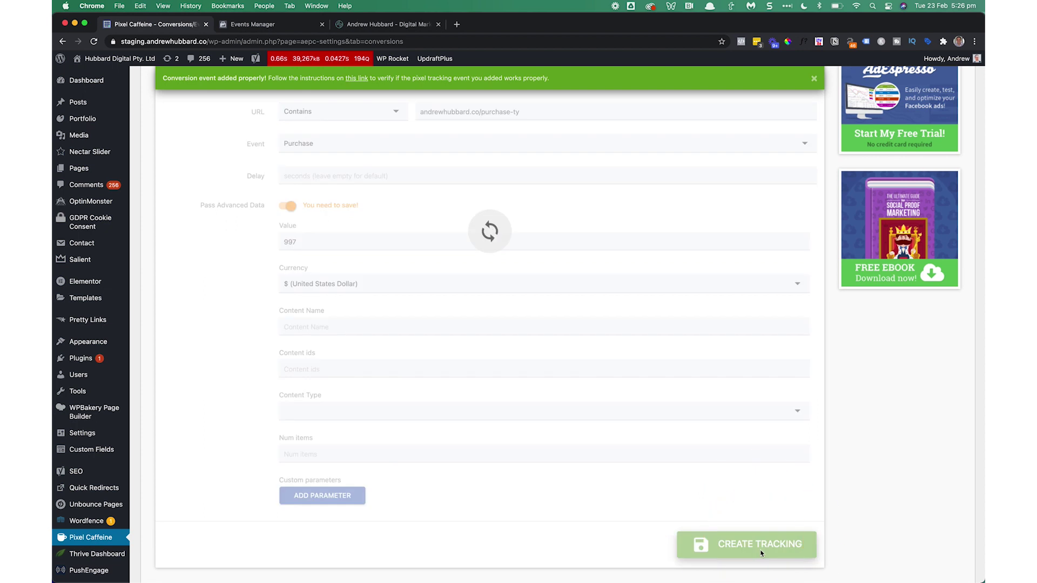